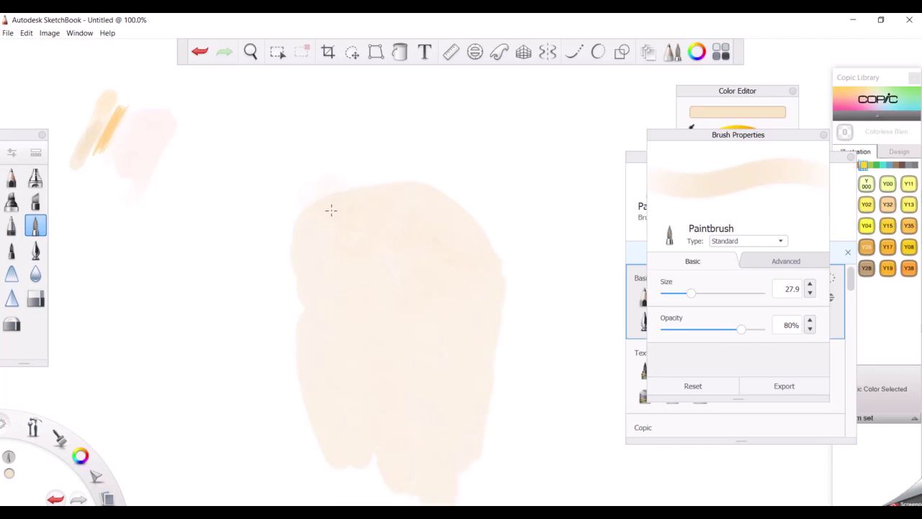
Step: Choose a darker tan colour and paint a swatch of it below the existing colour samples
{"action": "left_click", "coordinate": [737, 112]}
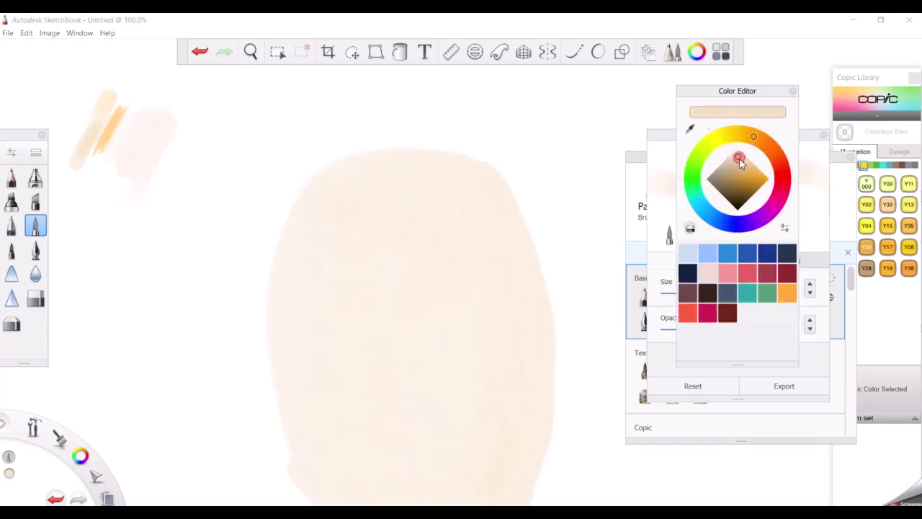
{"action": "left_click_drag", "start_coordinate": [69, 190], "coordinate": [79, 231]}
Step: Sketch the puppy's eyes, muzzle and rounded nose on the beige base with the Pencil
{"action": "left_click", "coordinate": [638, 160]}
{"action": "left_click", "coordinate": [644, 296]}
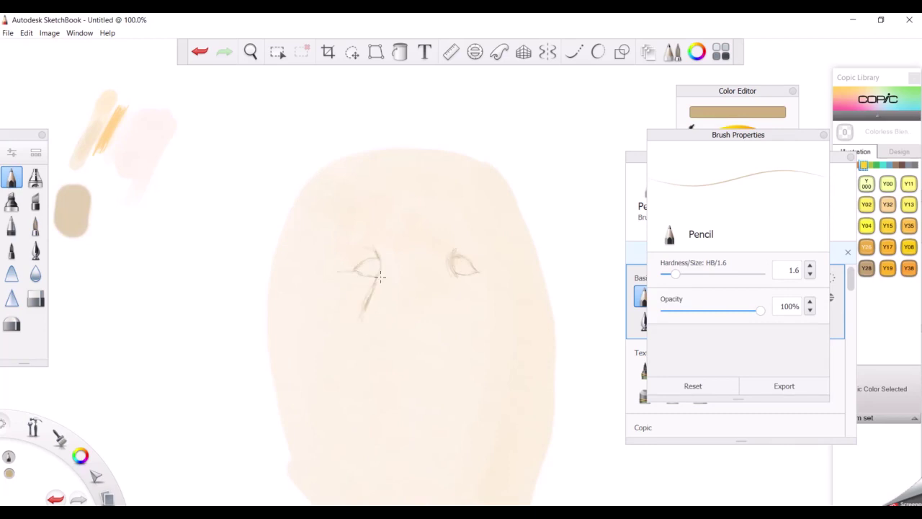
{"action": "mouse_move", "coordinate": [470, 322]}
{"action": "left_mouse_down"}
{"action": "mouse_move", "coordinate": [467, 350]}
{"action": "mouse_move", "coordinate": [372, 345]}
{"action": "mouse_move", "coordinate": [424, 342]}
{"action": "mouse_move", "coordinate": [394, 346]}
{"action": "left_mouse_up"}
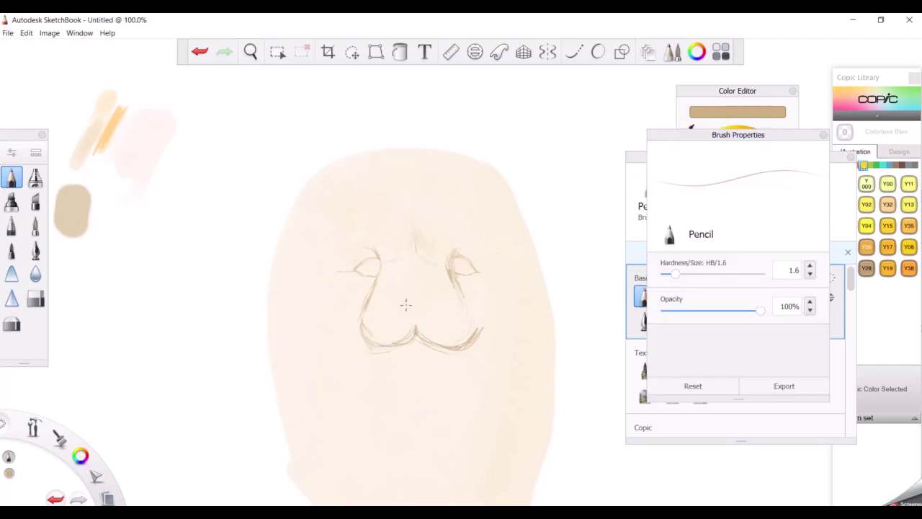
{"action": "mouse_move", "coordinate": [395, 310]}
{"action": "left_mouse_down"}
{"action": "mouse_move", "coordinate": [433, 321]}
{"action": "mouse_move", "coordinate": [435, 308]}
{"action": "left_mouse_up"}
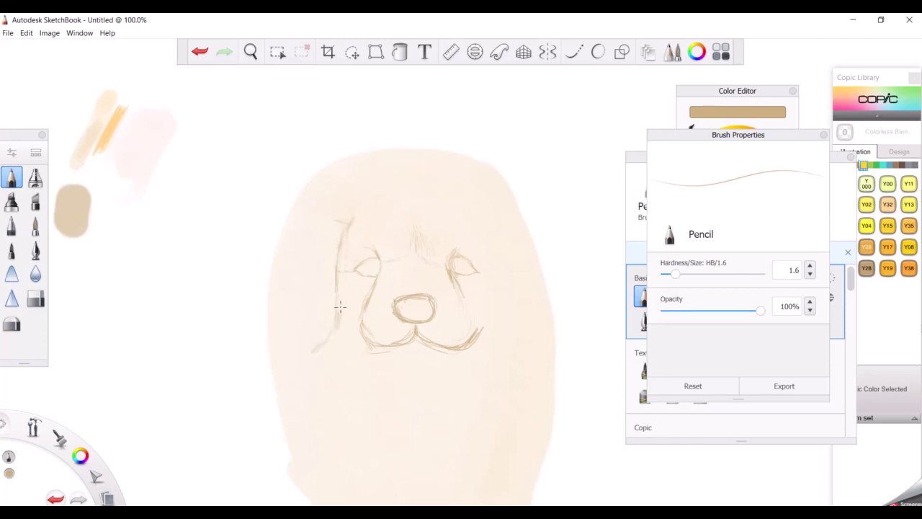
Step: Sketch both floppy ears and the curved top of the puppy's head
{"action": "mouse_move", "coordinate": [312, 234]}
{"action": "left_mouse_down"}
{"action": "mouse_move", "coordinate": [268, 312]}
{"action": "mouse_move", "coordinate": [320, 353]}
{"action": "left_mouse_up"}
{"action": "mouse_move", "coordinate": [364, 229]}
{"action": "left_mouse_down"}
{"action": "mouse_move", "coordinate": [411, 201]}
{"action": "mouse_move", "coordinate": [454, 216]}
{"action": "left_mouse_up"}
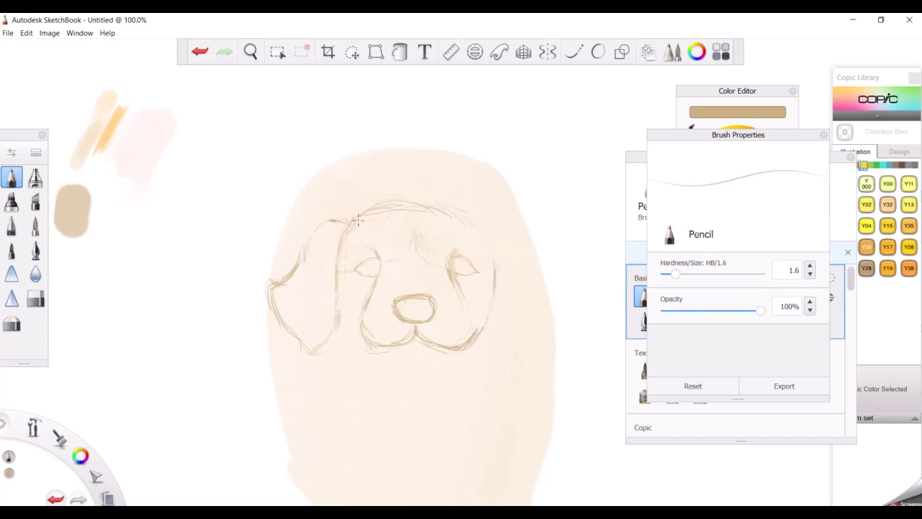
{"action": "mouse_move", "coordinate": [358, 220]}
{"action": "left_mouse_down"}
{"action": "mouse_move", "coordinate": [439, 197]}
{"action": "mouse_move", "coordinate": [523, 240]}
{"action": "left_mouse_up"}
{"action": "left_click_drag", "start_coordinate": [492, 289], "coordinate": [520, 359]}
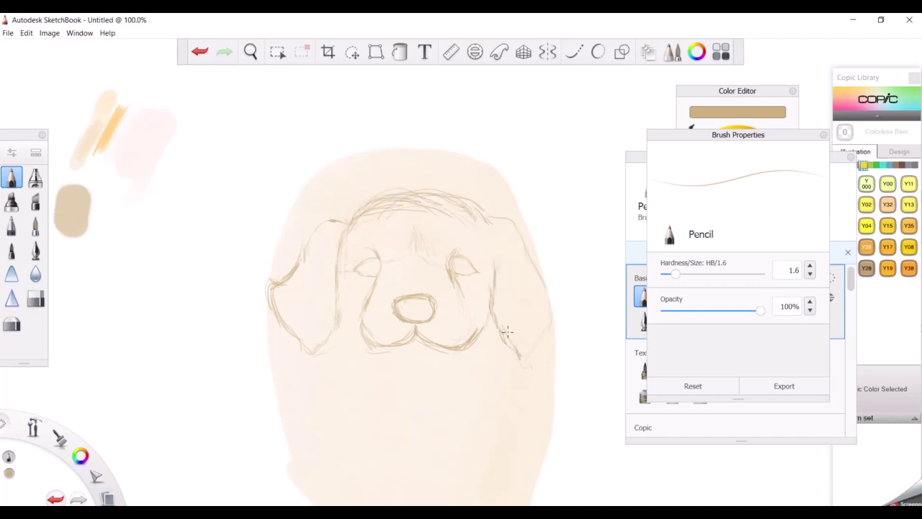
Step: Reinforce the sketched inner ear edges, cheeks and muzzle outline with additional pencil strokes
{"action": "left_click_drag", "start_coordinate": [490, 263], "coordinate": [495, 287]}
{"action": "left_click_drag", "start_coordinate": [367, 291], "coordinate": [388, 356]}
{"action": "left_click_drag", "start_coordinate": [393, 344], "coordinate": [412, 341]}
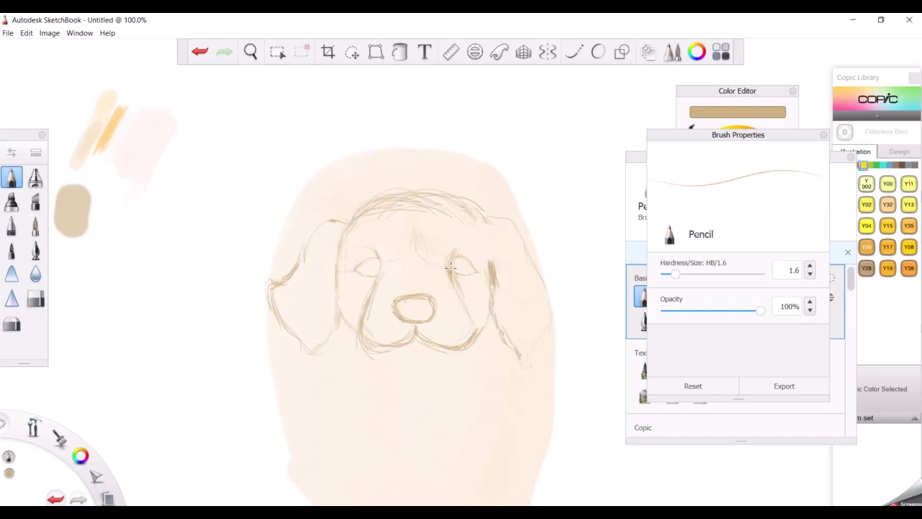
{"action": "mouse_move", "coordinate": [348, 331]}
{"action": "left_mouse_down"}
{"action": "mouse_move", "coordinate": [338, 217]}
{"action": "mouse_move", "coordinate": [369, 206]}
{"action": "left_mouse_up"}
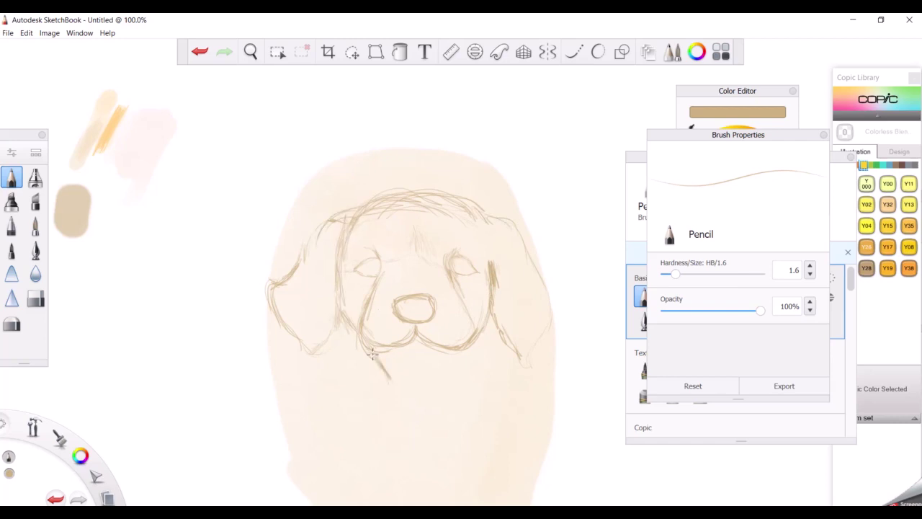
Step: Sketch the open mouth below the muzzle, with the lower jaw and the tongue inside it
{"action": "mouse_move", "coordinate": [389, 376]}
{"action": "left_mouse_down"}
{"action": "mouse_move", "coordinate": [460, 353]}
{"action": "mouse_move", "coordinate": [451, 386]}
{"action": "left_mouse_up"}
{"action": "left_click_drag", "start_coordinate": [367, 350], "coordinate": [393, 389]}
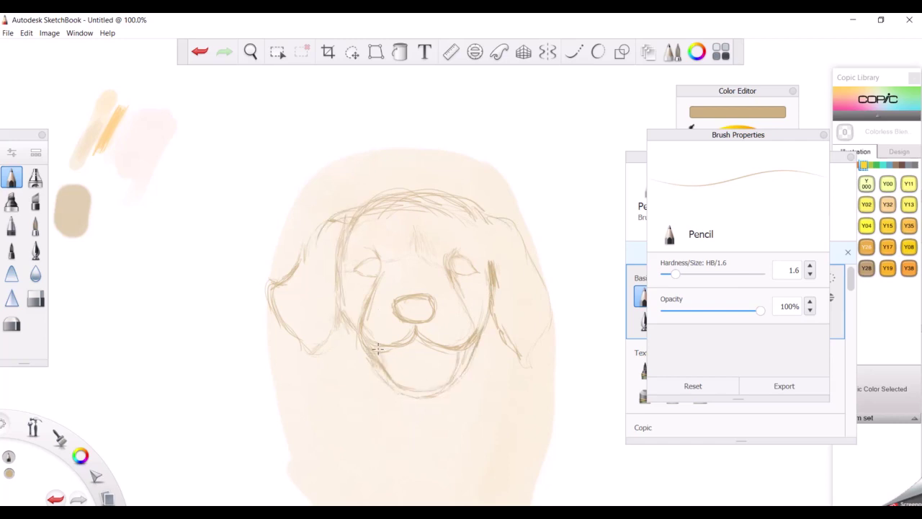
{"action": "left_click_drag", "start_coordinate": [377, 348], "coordinate": [444, 383]}
{"action": "left_click_drag", "start_coordinate": [456, 348], "coordinate": [438, 386]}
{"action": "left_click_drag", "start_coordinate": [400, 346], "coordinate": [393, 352]}
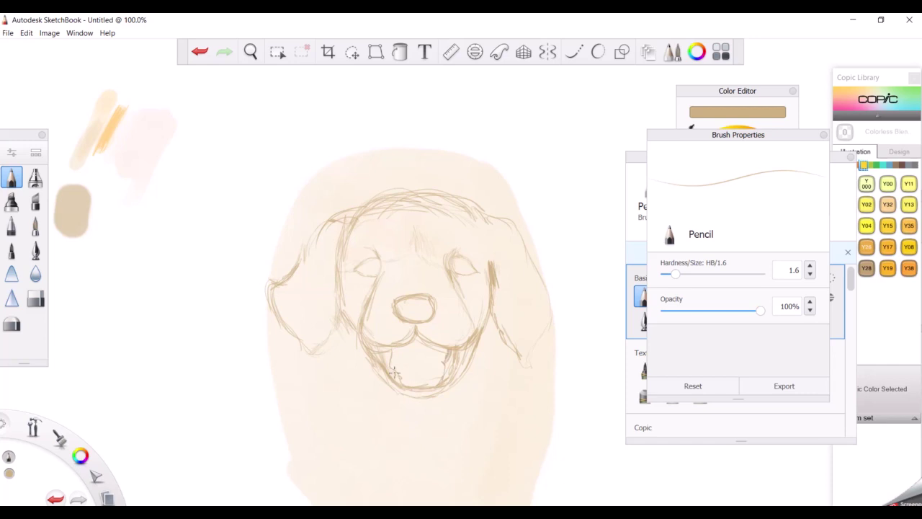
Step: Sketch the puppy's body sides, front legs and chest fur below the head
{"action": "left_click_drag", "start_coordinate": [343, 338], "coordinate": [368, 493]}
{"action": "left_click_drag", "start_coordinate": [507, 333], "coordinate": [477, 448]}
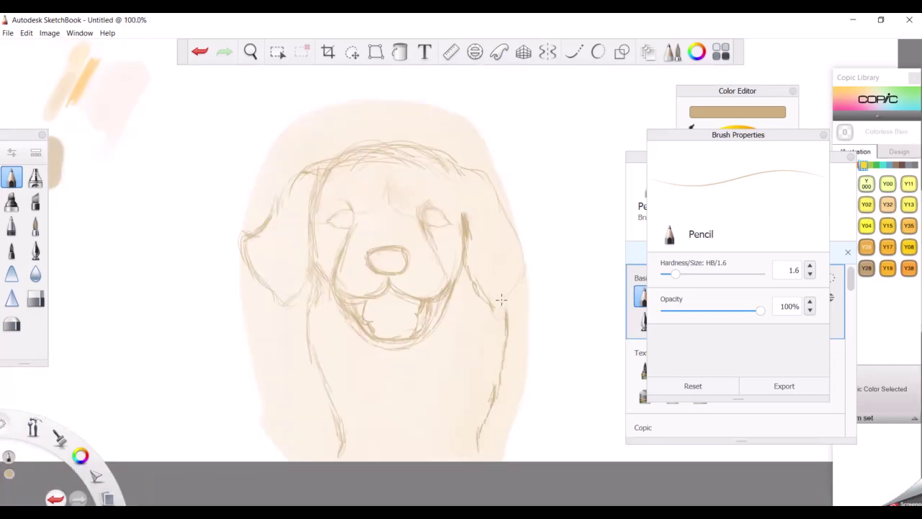
{"action": "mouse_move", "coordinate": [479, 356]}
{"action": "left_mouse_down"}
{"action": "mouse_move", "coordinate": [442, 401]}
{"action": "mouse_move", "coordinate": [443, 448]}
{"action": "left_mouse_up"}
{"action": "mouse_move", "coordinate": [376, 382]}
{"action": "left_mouse_down"}
{"action": "mouse_move", "coordinate": [423, 398]}
{"action": "mouse_move", "coordinate": [382, 448]}
{"action": "left_mouse_up"}
{"action": "left_click_drag", "start_coordinate": [326, 287], "coordinate": [317, 389]}
{"action": "left_click_drag", "start_coordinate": [372, 363], "coordinate": [429, 401]}
{"action": "left_click_drag", "start_coordinate": [401, 370], "coordinate": [438, 396]}
Step: Select the whole puppy drawing with a rectangular selection and move it up to free space below the legs
{"action": "key", "text": "m"}
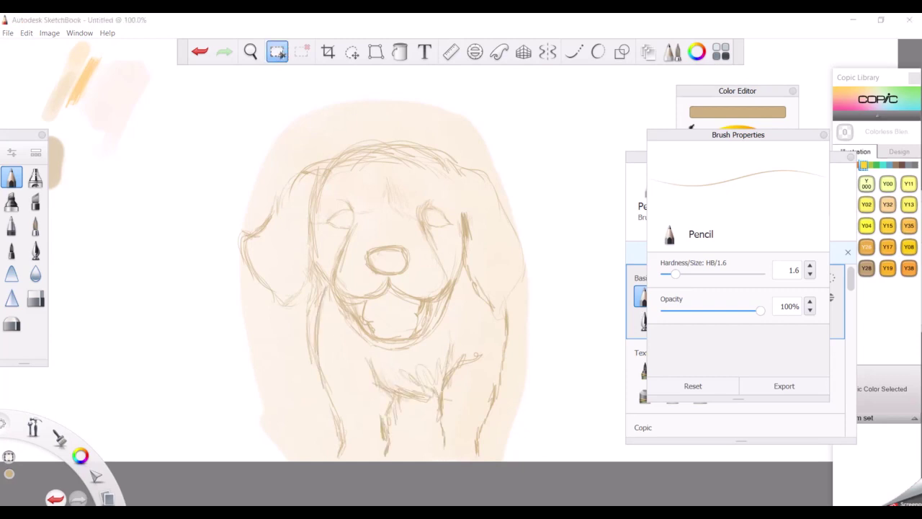
{"action": "left_click_drag", "start_coordinate": [549, 461], "coordinate": [215, 105]}
{"action": "key", "text": "v"}
{"action": "mouse_move", "coordinate": [418, 325]}
{"action": "left_mouse_down"}
{"action": "mouse_move", "coordinate": [544, 387]}
{"action": "mouse_move", "coordinate": [542, 98]}
{"action": "left_mouse_up"}
{"action": "scroll", "coordinate": [542, 98], "scroll_direction": "down", "scroll_amount": 5}
{"action": "mouse_move", "coordinate": [552, 202]}
{"action": "left_mouse_down"}
{"action": "mouse_move", "coordinate": [590, 230]}
{"action": "mouse_move", "coordinate": [597, 209]}
{"action": "left_mouse_up"}
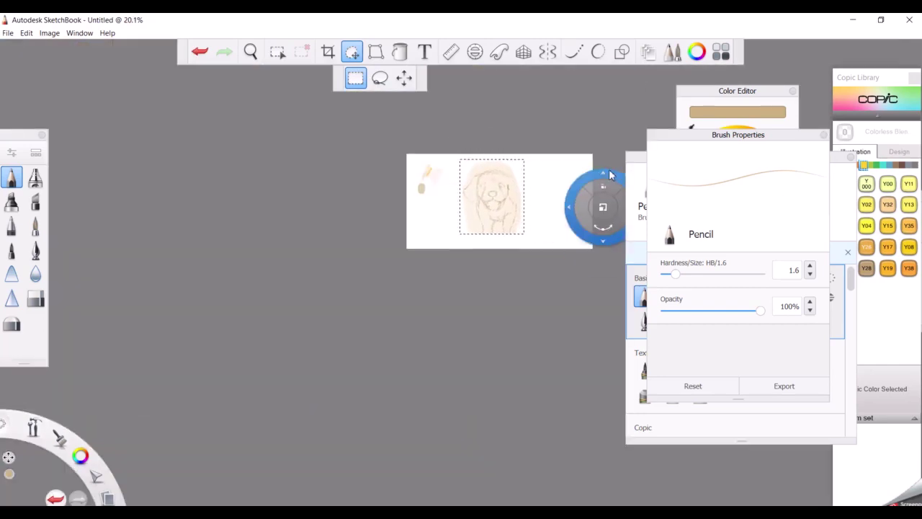
{"action": "scroll", "coordinate": [650, 132], "scroll_direction": "up", "scroll_amount": 5}
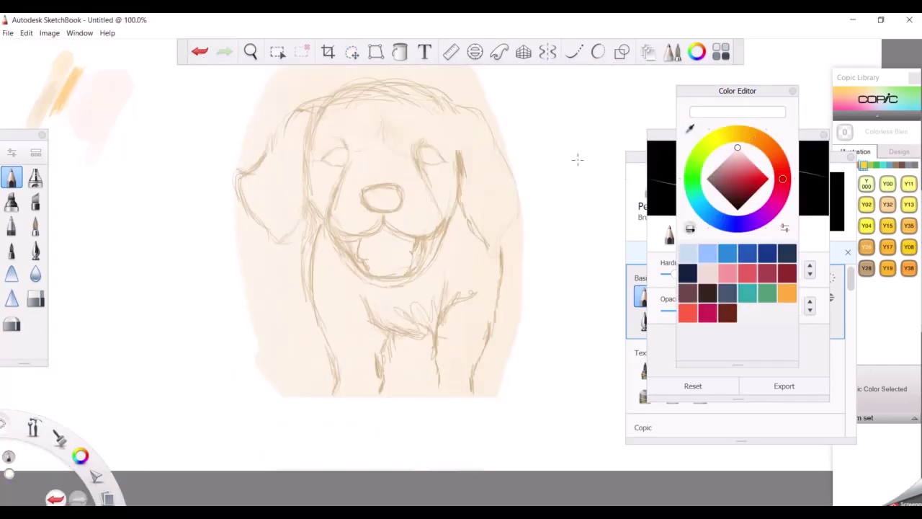
Step: Extend the pale peach base beneath the puppy's legs with the Paintbrush
{"action": "left_click", "coordinate": [783, 296]}
{"action": "mouse_move", "coordinate": [288, 403]}
{"action": "left_mouse_down"}
{"action": "mouse_move", "coordinate": [423, 432]}
{"action": "mouse_move", "coordinate": [519, 425]}
{"action": "mouse_move", "coordinate": [245, 432]}
{"action": "mouse_move", "coordinate": [533, 381]}
{"action": "left_mouse_up"}
Step: Sketch the front paws with toes, the hind legs and the belly fur with the Pencil in tan
{"action": "left_click", "coordinate": [644, 296]}
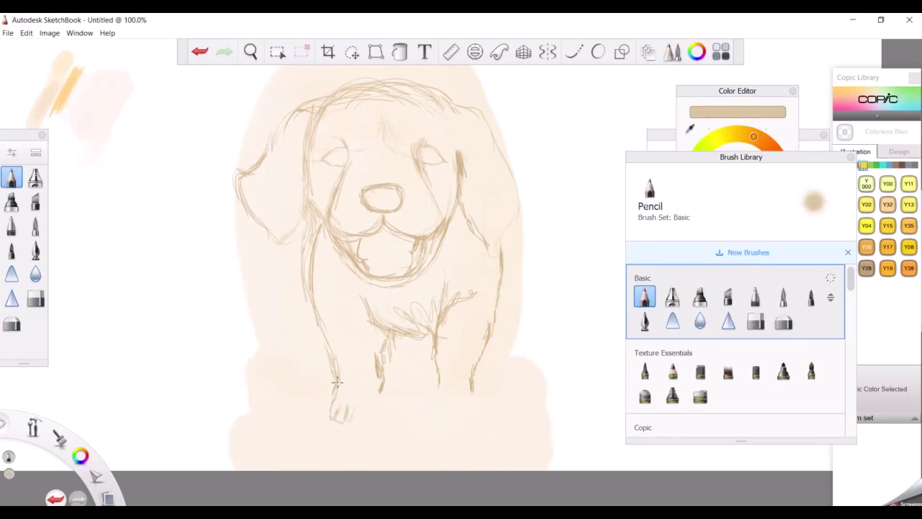
{"action": "left_click_drag", "start_coordinate": [380, 392], "coordinate": [375, 422]}
{"action": "left_click_drag", "start_coordinate": [382, 376], "coordinate": [379, 412]}
{"action": "mouse_move", "coordinate": [371, 331]}
{"action": "left_mouse_down"}
{"action": "mouse_move", "coordinate": [411, 339]}
{"action": "mouse_move", "coordinate": [436, 360]}
{"action": "mouse_move", "coordinate": [451, 441]}
{"action": "mouse_move", "coordinate": [476, 432]}
{"action": "mouse_move", "coordinate": [486, 417]}
{"action": "mouse_move", "coordinate": [477, 350]}
{"action": "mouse_move", "coordinate": [424, 369]}
{"action": "left_mouse_up"}
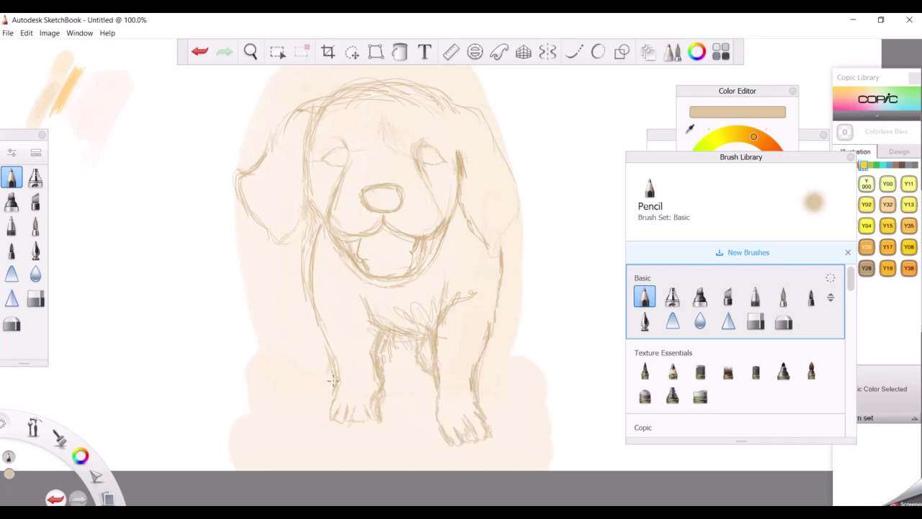
{"action": "left_click_drag", "start_coordinate": [317, 348], "coordinate": [333, 389]}
{"action": "left_click_drag", "start_coordinate": [393, 335], "coordinate": [407, 359]}
{"action": "left_click_drag", "start_coordinate": [441, 403], "coordinate": [441, 427]}
{"action": "left_click_drag", "start_coordinate": [442, 359], "coordinate": [441, 415]}
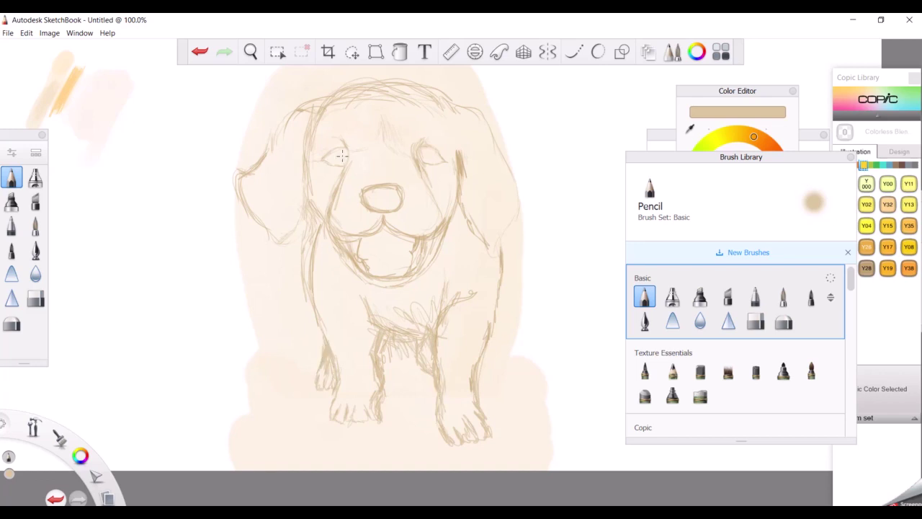
Step: Shade the puppy's muzzle in tan with the Paintbrush at 63% opacity
{"action": "left_click", "coordinate": [783, 297]}
{"action": "left_click", "coordinate": [783, 297]}
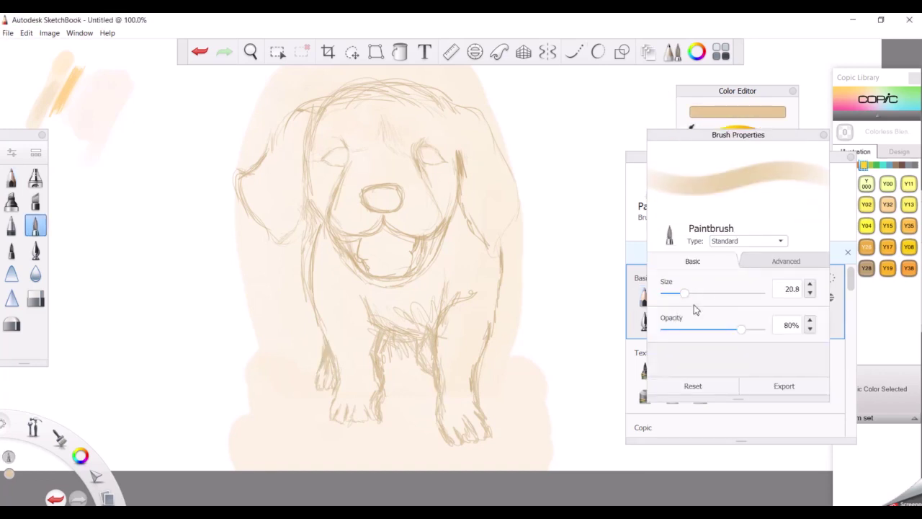
{"action": "left_click_drag", "start_coordinate": [742, 329], "coordinate": [725, 329]}
{"action": "mouse_move", "coordinate": [340, 189]}
{"action": "left_mouse_down"}
{"action": "mouse_move", "coordinate": [369, 141]}
{"action": "mouse_move", "coordinate": [407, 154]}
{"action": "mouse_move", "coordinate": [341, 194]}
{"action": "mouse_move", "coordinate": [352, 229]}
{"action": "left_mouse_up"}
{"action": "left_click_drag", "start_coordinate": [425, 208], "coordinate": [436, 216]}
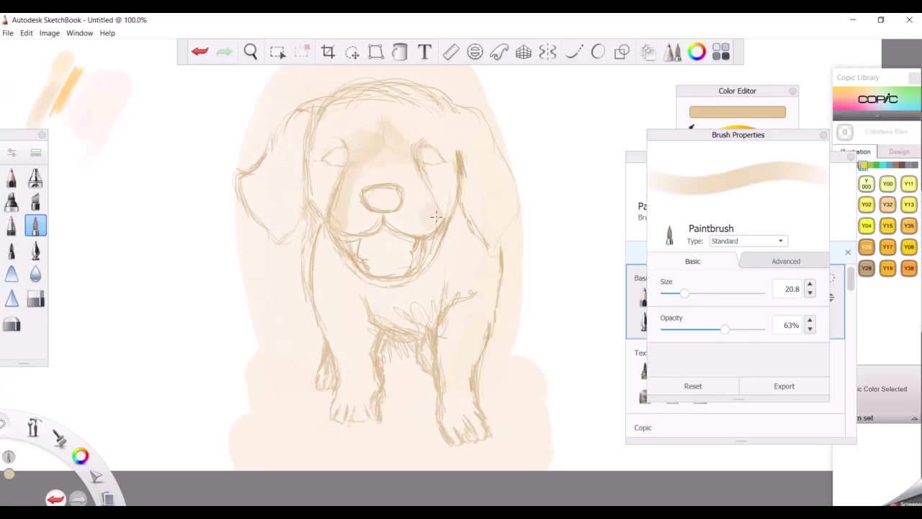
{"action": "left_click_drag", "start_coordinate": [427, 168], "coordinate": [432, 209]}
Step: Shade both ears in tan and add a touch more shading beside the nose
{"action": "left_click_drag", "start_coordinate": [297, 141], "coordinate": [299, 173]}
{"action": "left_click_drag", "start_coordinate": [515, 186], "coordinate": [487, 231]}
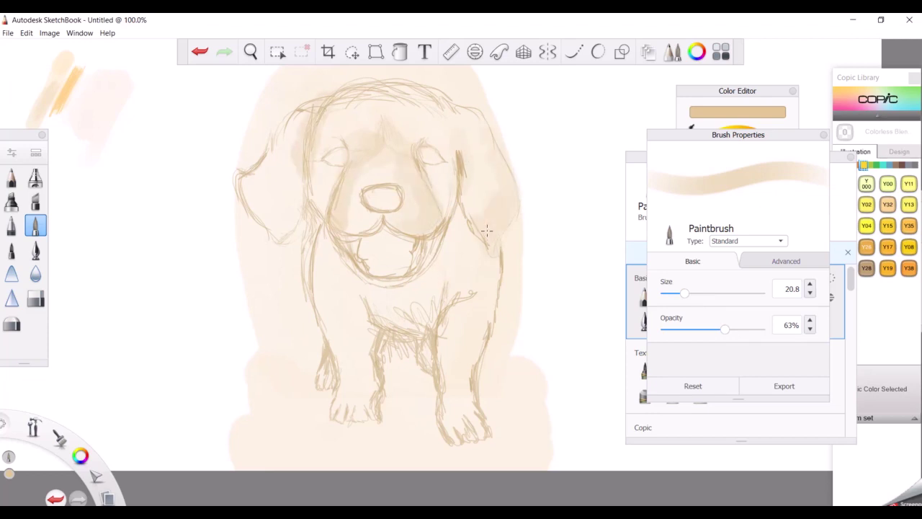
{"action": "left_click_drag", "start_coordinate": [253, 174], "coordinate": [277, 234]}
{"action": "left_click_drag", "start_coordinate": [268, 160], "coordinate": [281, 230]}
{"action": "left_click_drag", "start_coordinate": [297, 129], "coordinate": [322, 97]}
{"action": "left_click_drag", "start_coordinate": [350, 193], "coordinate": [355, 218]}
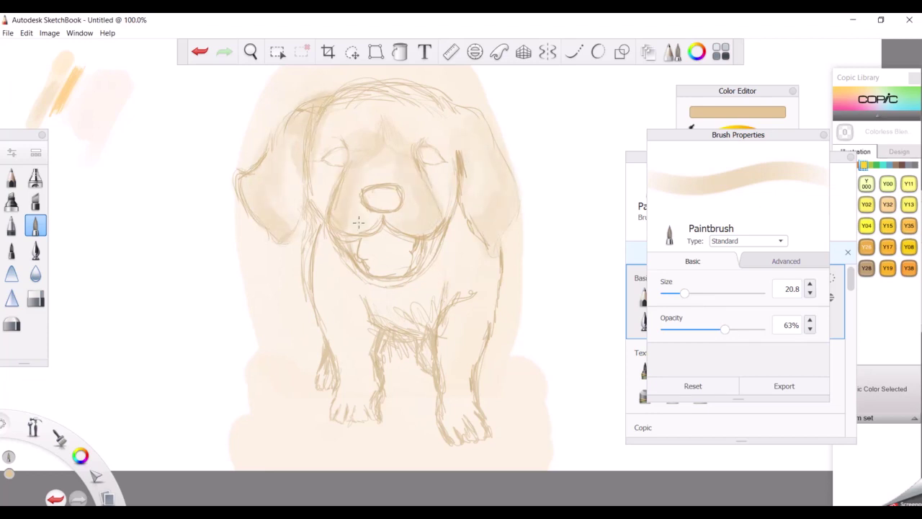
Step: Shade the puppy's chest and both front legs with translucent tan strokes
{"action": "left_click_drag", "start_coordinate": [433, 285], "coordinate": [441, 297]}
{"action": "left_click_drag", "start_coordinate": [425, 245], "coordinate": [439, 288]}
{"action": "left_click_drag", "start_coordinate": [443, 296], "coordinate": [447, 360]}
{"action": "left_click_drag", "start_coordinate": [357, 310], "coordinate": [364, 418]}
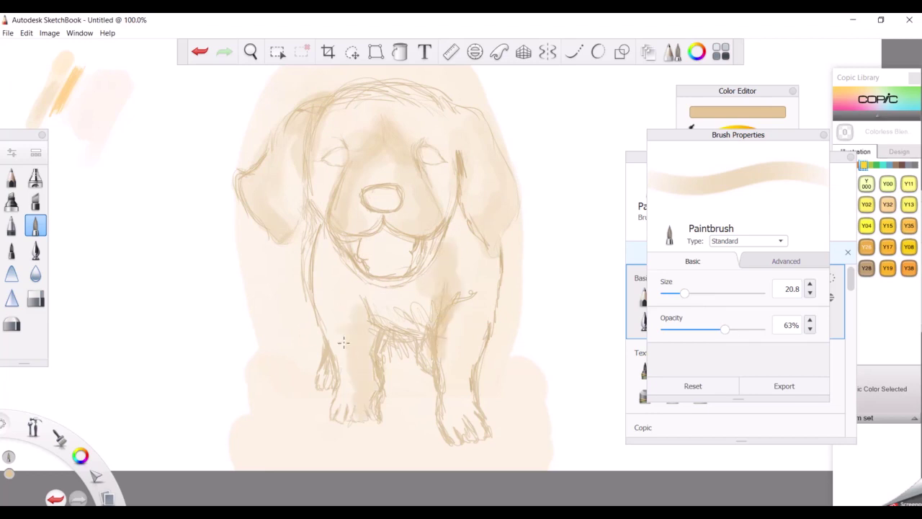
{"action": "left_click_drag", "start_coordinate": [364, 301], "coordinate": [369, 346]}
{"action": "mouse_move", "coordinate": [427, 311]}
{"action": "left_mouse_down"}
{"action": "mouse_move", "coordinate": [454, 400]}
{"action": "mouse_move", "coordinate": [467, 403]}
{"action": "left_mouse_up"}
{"action": "left_click_drag", "start_coordinate": [360, 356], "coordinate": [338, 378]}
{"action": "left_click_drag", "start_coordinate": [339, 342], "coordinate": [375, 385]}
Step: Deepen the tan shading on the lower part of the puppy's left-hand ear
{"action": "left_click_drag", "start_coordinate": [249, 183], "coordinate": [267, 195]}
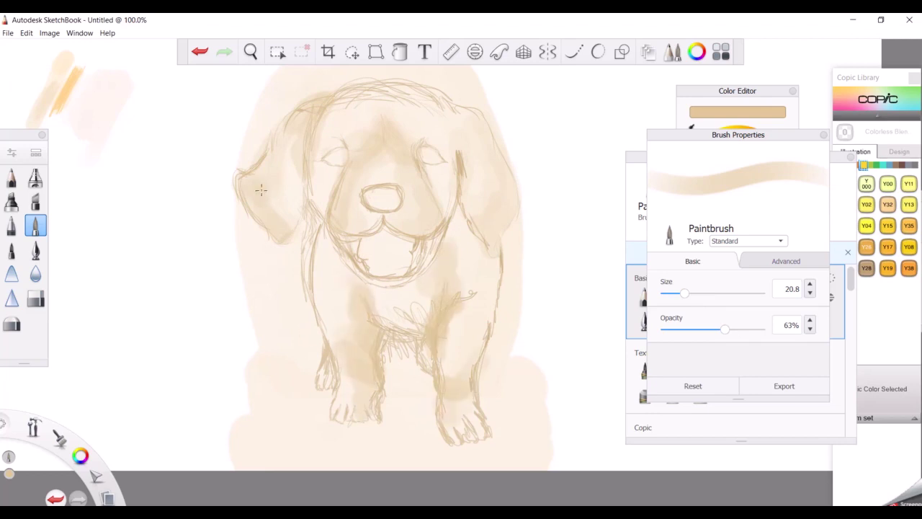
{"action": "left_click_drag", "start_coordinate": [245, 166], "coordinate": [274, 227]}
{"action": "left_click_drag", "start_coordinate": [284, 202], "coordinate": [290, 220]}
Step: Blend shading around the eyes and over the front legs in a sampled light beige, using Paintbrush sizes 9.2 and 12.4
{"action": "key", "text": "bracketleft"}
{"action": "key", "text": "bracketleft"}
{"action": "key", "text": "bracketleft"}
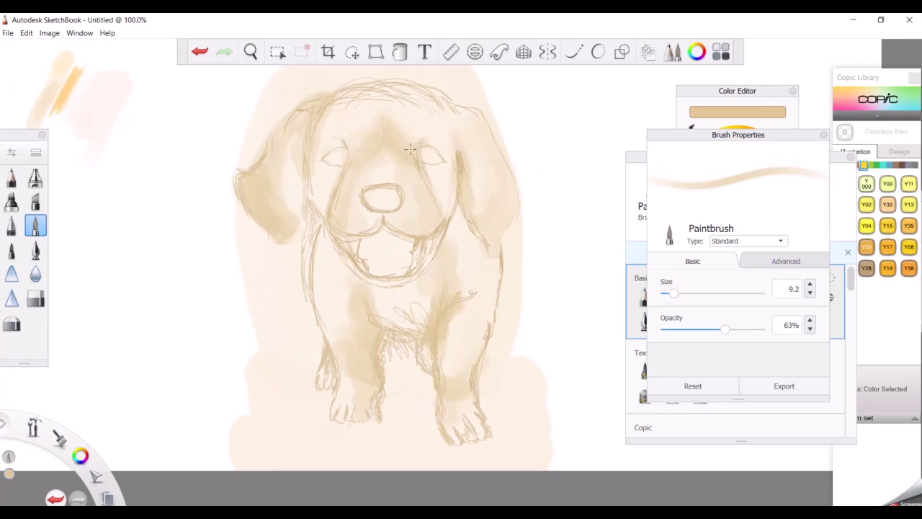
{"action": "left_click", "coordinate": [371, 177], "text": "alt"}
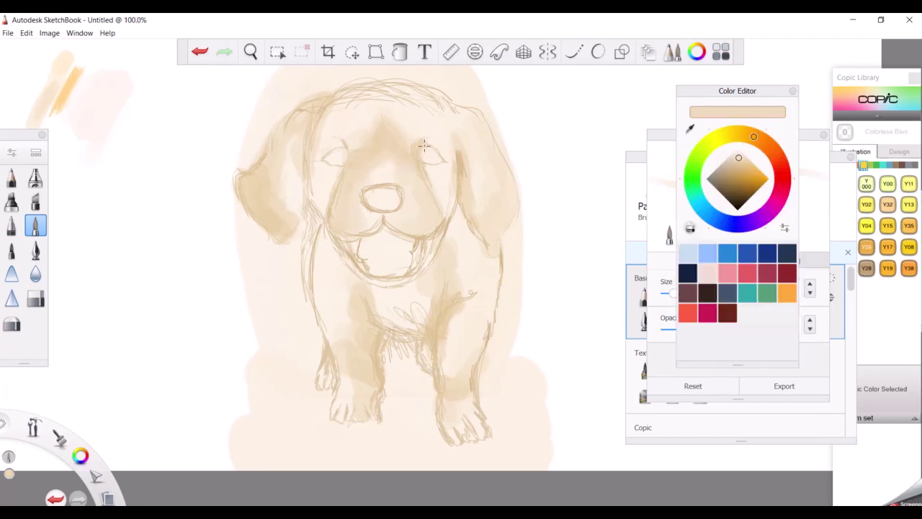
{"action": "key", "text": "bracketright"}
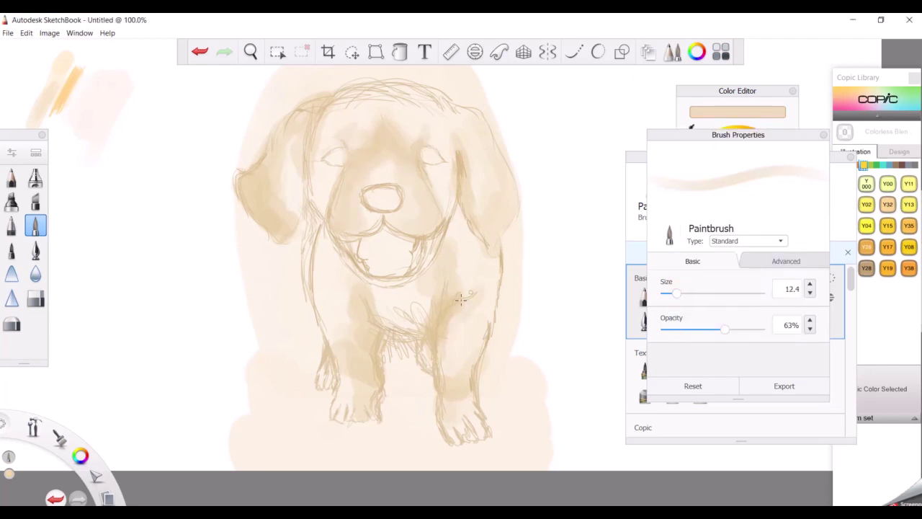
{"action": "left_click_drag", "start_coordinate": [348, 377], "coordinate": [348, 417]}
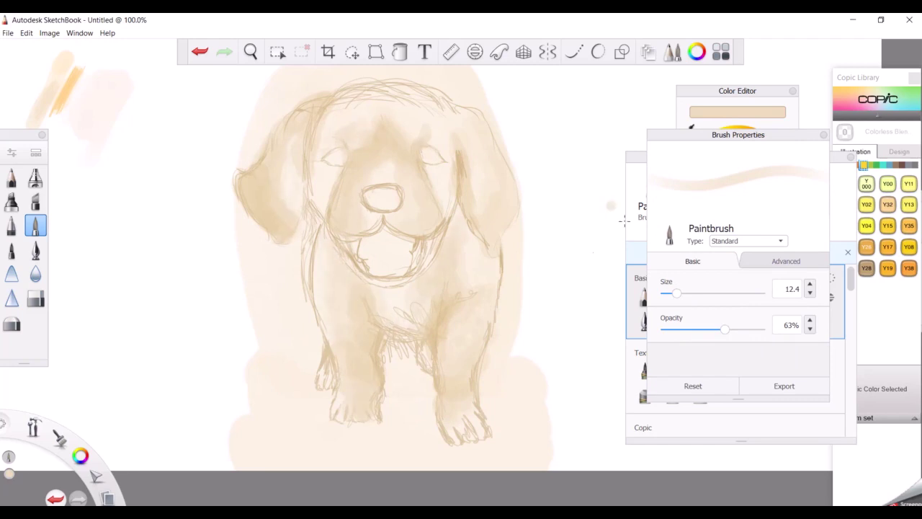
Step: Add warm orange shading to the ears, eyes and mouth, and try Pencil accents in Copic E99 Baked Clay, undoing the last strokes
{"action": "left_click", "coordinate": [441, 244], "text": "alt"}
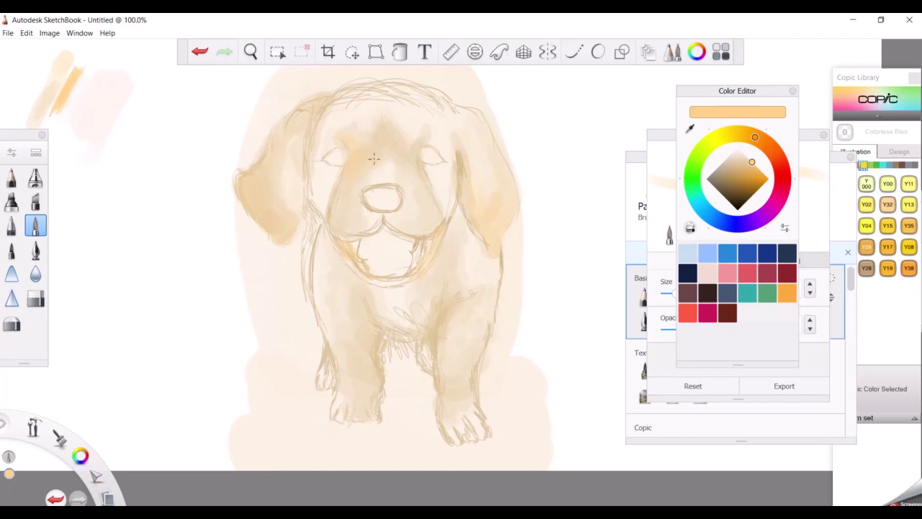
{"action": "key", "text": "p"}
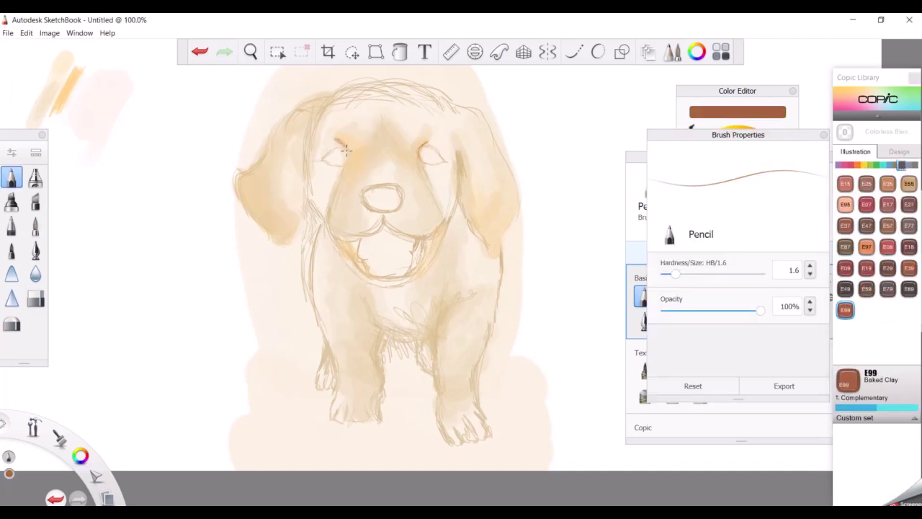
{"action": "key", "text": "ctrl+z"}
{"action": "key", "text": "ctrl+z"}
{"action": "key", "text": "ctrl+z"}
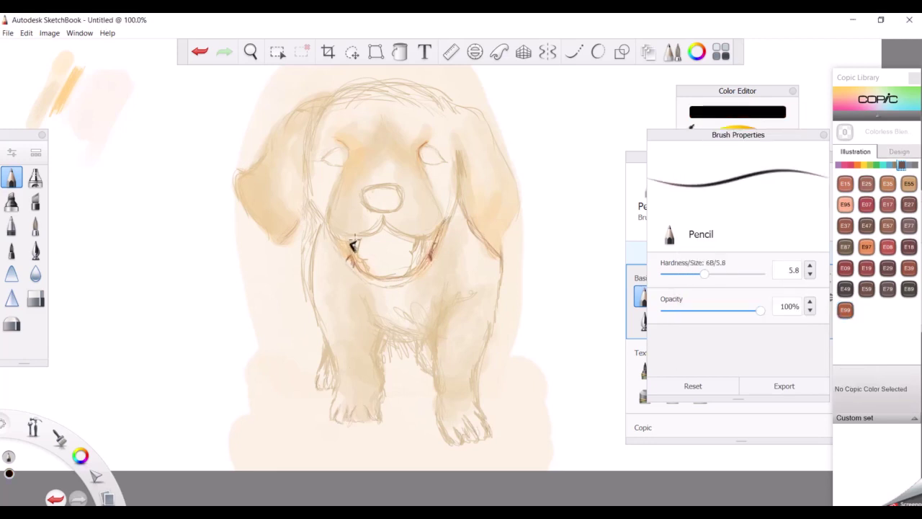
Step: Fill the mouth interior around the tongue in black with the Pencil at size 10.1
{"action": "key", "text": "bracketright"}
{"action": "key", "text": "bracketright"}
{"action": "key", "text": "bracketright"}
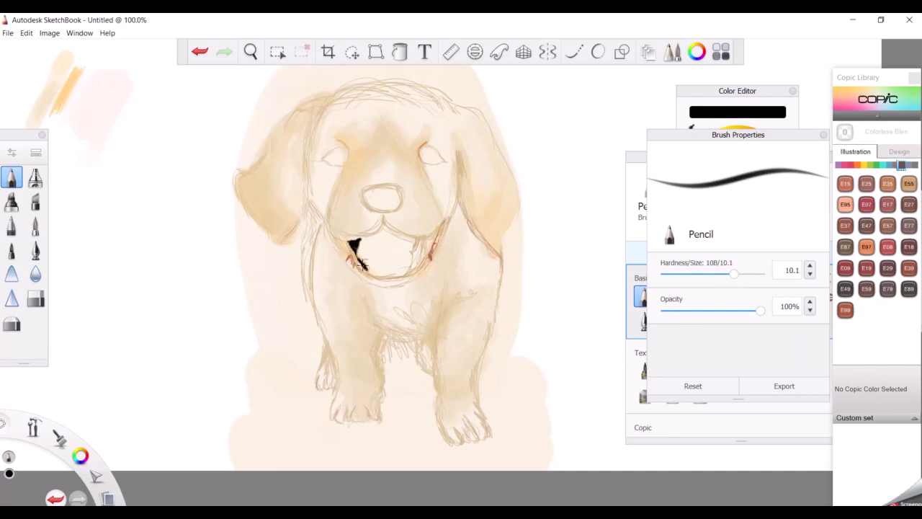
{"action": "mouse_move", "coordinate": [371, 271]}
{"action": "left_mouse_down"}
{"action": "mouse_move", "coordinate": [414, 276]}
{"action": "mouse_move", "coordinate": [419, 242]}
{"action": "mouse_move", "coordinate": [413, 276]}
{"action": "left_mouse_up"}
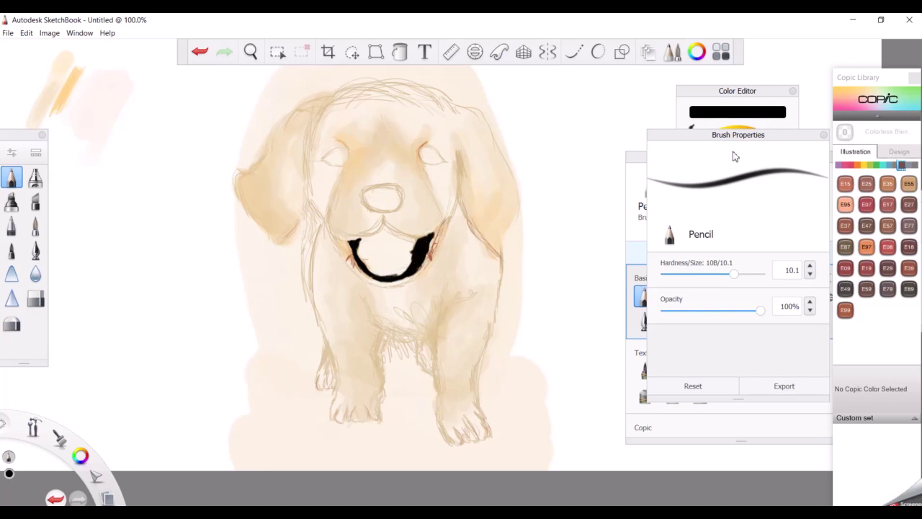
{"action": "left_click", "coordinate": [737, 111]}
{"action": "left_click", "coordinate": [690, 128]}
{"action": "left_click", "coordinate": [435, 238]}
{"action": "key", "text": "ctrl+z"}
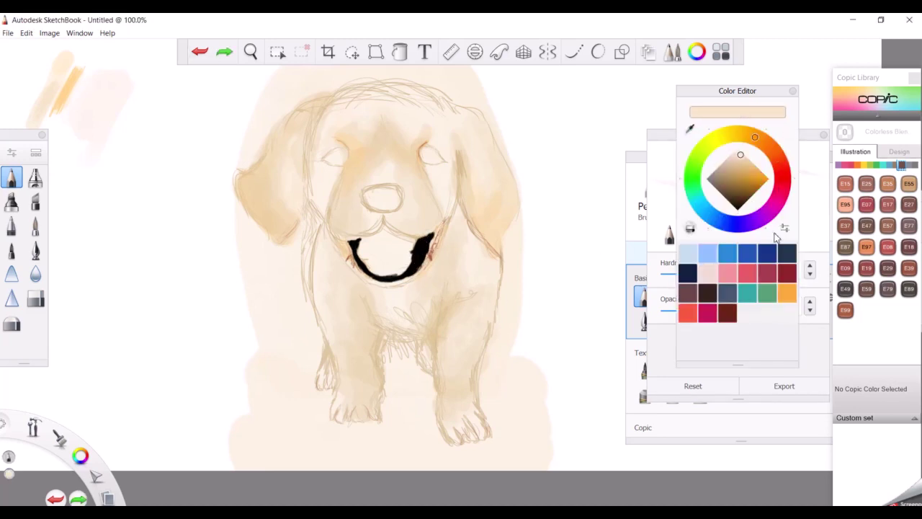
Step: Paint the tongue pink with the Paintbrush, raising its opacity to 100%
{"action": "left_click", "coordinate": [729, 274]}
{"action": "left_click", "coordinate": [784, 297]}
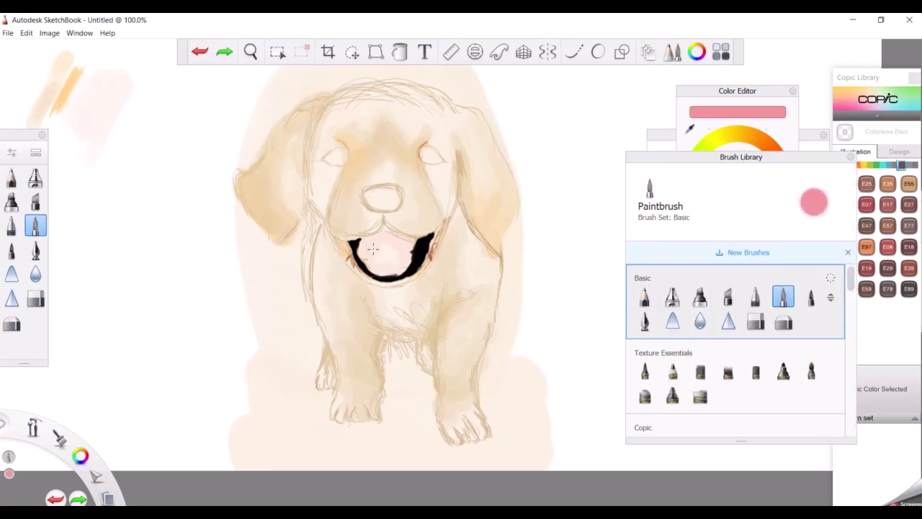
{"action": "left_click_drag", "start_coordinate": [375, 252], "coordinate": [407, 261]}
{"action": "double_click", "coordinate": [783, 297]}
{"action": "left_click_drag", "start_coordinate": [720, 329], "coordinate": [764, 328]}
{"action": "mouse_move", "coordinate": [362, 242]}
{"action": "left_mouse_down"}
{"action": "mouse_move", "coordinate": [371, 262]}
{"action": "mouse_move", "coordinate": [407, 252]}
{"action": "mouse_move", "coordinate": [393, 265]}
{"action": "left_mouse_up"}
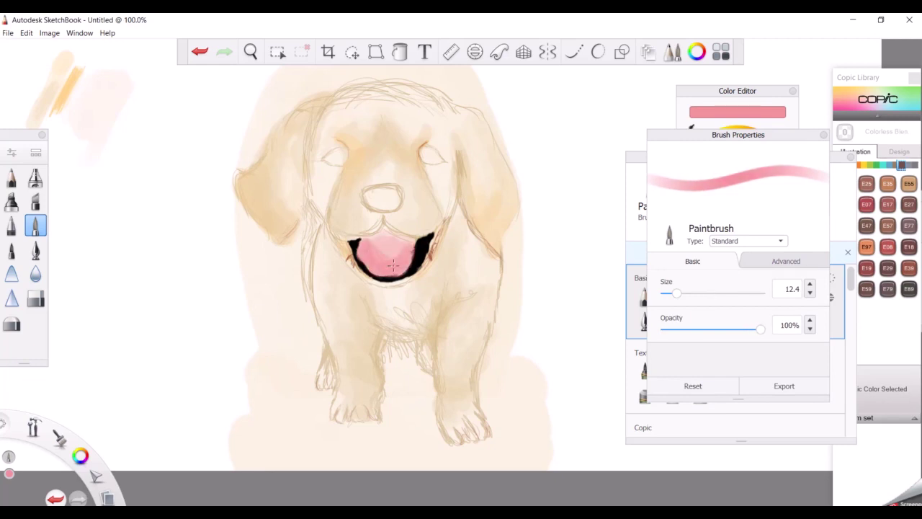
Step: Shade the tongue's centre line and sides with the Paintbrush, using Copic RV95 Baby Blossoms and a deeper muted red
{"action": "left_click", "coordinate": [11, 177]}
{"action": "left_click", "coordinate": [844, 165]}
{"action": "left_click", "coordinate": [845, 288]}
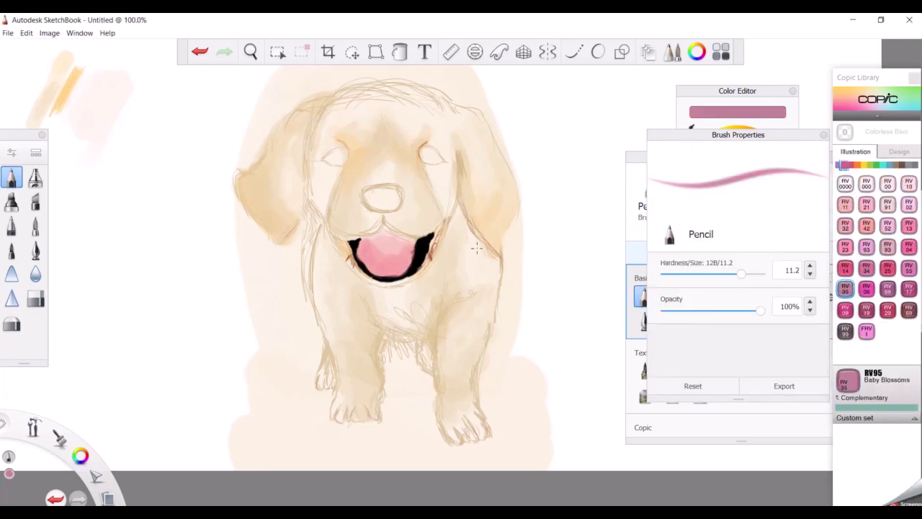
{"action": "left_click", "coordinate": [35, 225]}
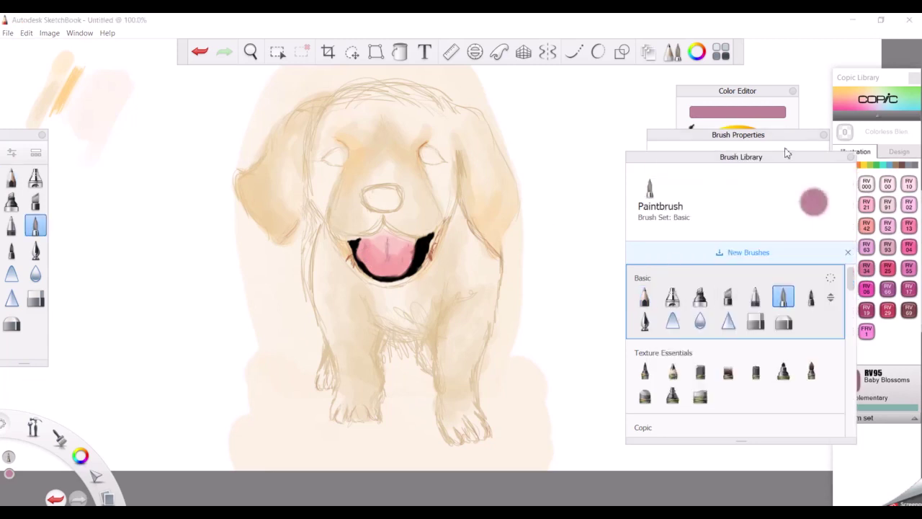
{"action": "left_click", "coordinate": [737, 90]}
{"action": "left_click", "coordinate": [737, 173]}
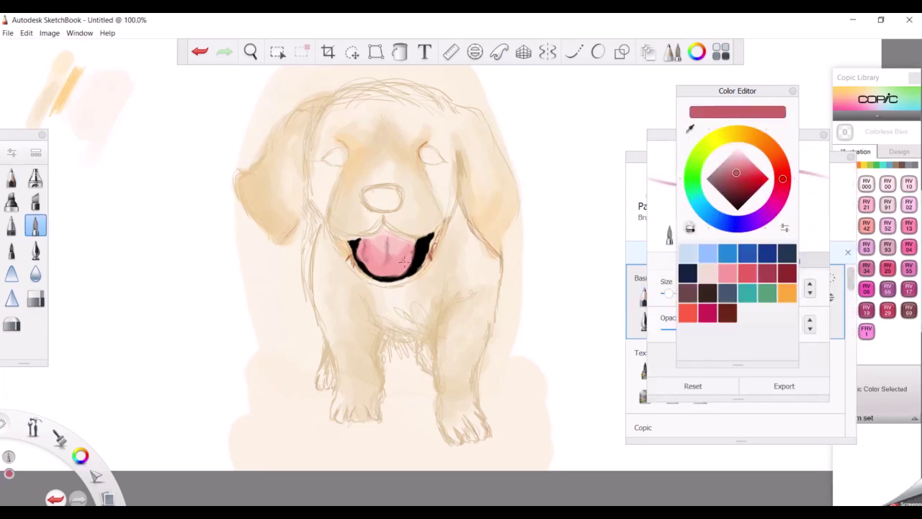
Step: Darken the upper part of the tongue in dark maroon with the Paintbrush
{"action": "left_click", "coordinate": [728, 184]}
{"action": "left_click", "coordinate": [662, 195]}
{"action": "mouse_move", "coordinate": [371, 238]}
{"action": "left_mouse_down"}
{"action": "mouse_move", "coordinate": [407, 245]}
{"action": "mouse_move", "coordinate": [375, 243]}
{"action": "left_mouse_up"}
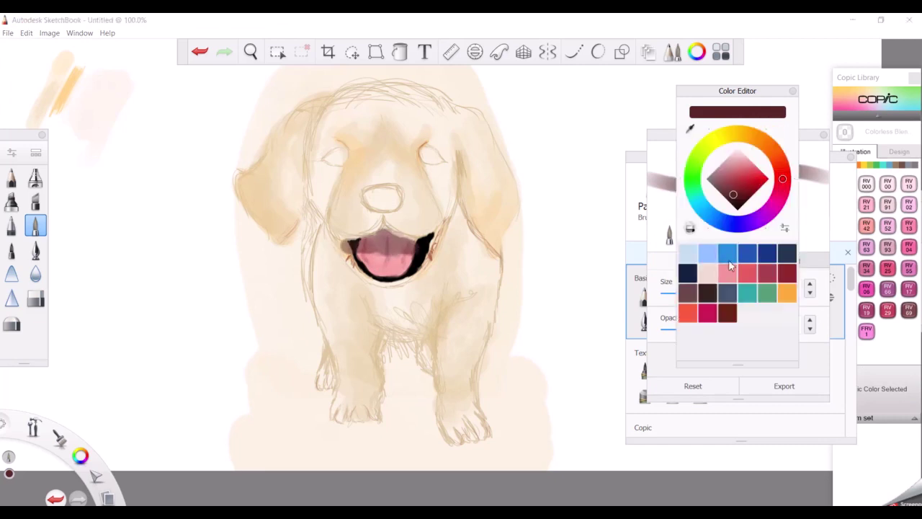
Step: Refine the mouth's inner edge around the tongue with the Pencil in sampled black, undoing the last two strokes
{"action": "left_click", "coordinate": [397, 261], "text": "alt"}
{"action": "left_click", "coordinate": [12, 176]}
{"action": "left_click", "coordinate": [353, 246], "text": "alt"}
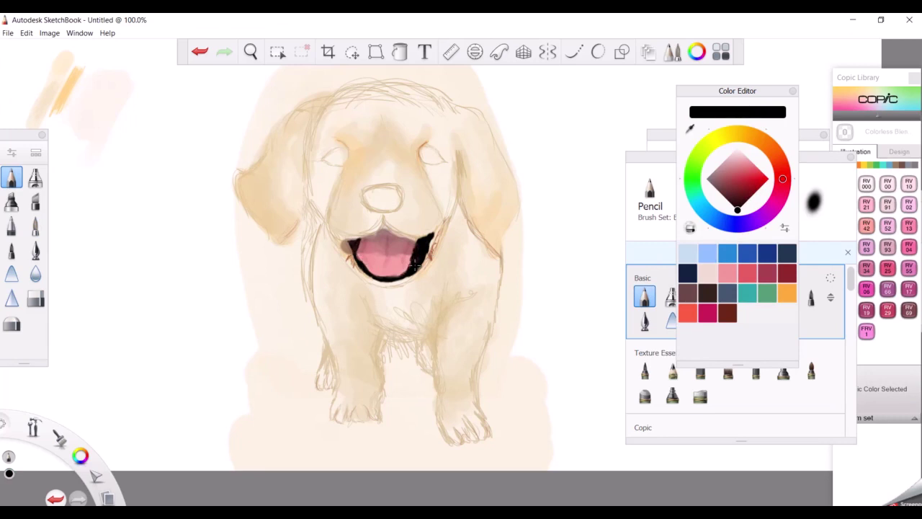
{"action": "key", "text": "ctrl+z"}
{"action": "key", "text": "ctrl+z"}
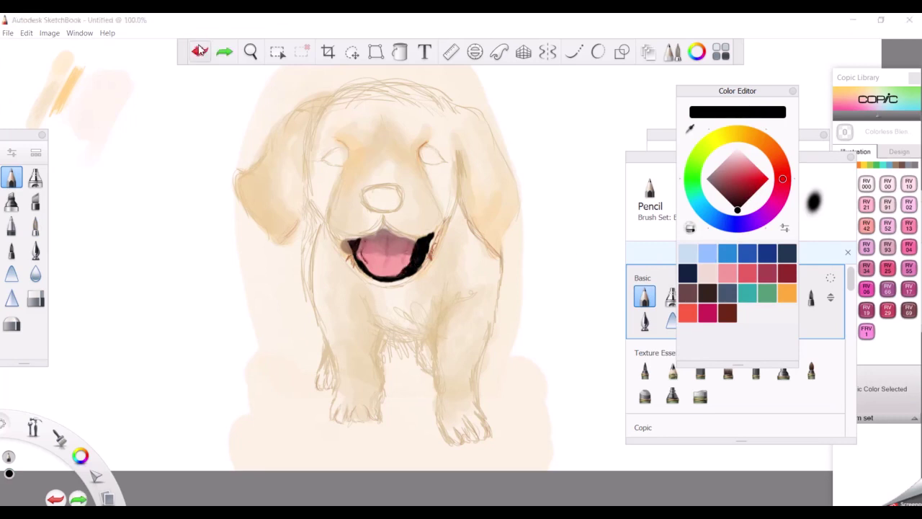
Step: Deepen the dark shading across the back of the tongue and sample its pink for blending with the Paintbrush
{"action": "mouse_move", "coordinate": [373, 247]}
{"action": "left_mouse_down"}
{"action": "mouse_move", "coordinate": [389, 245]}
{"action": "mouse_move", "coordinate": [363, 247]}
{"action": "mouse_move", "coordinate": [417, 249]}
{"action": "mouse_move", "coordinate": [368, 259]}
{"action": "mouse_move", "coordinate": [412, 248]}
{"action": "left_mouse_up"}
{"action": "mouse_move", "coordinate": [728, 200]}
{"action": "key", "text": "ctrl+alt+b"}
{"action": "left_click", "coordinate": [380, 255], "text": "alt"}
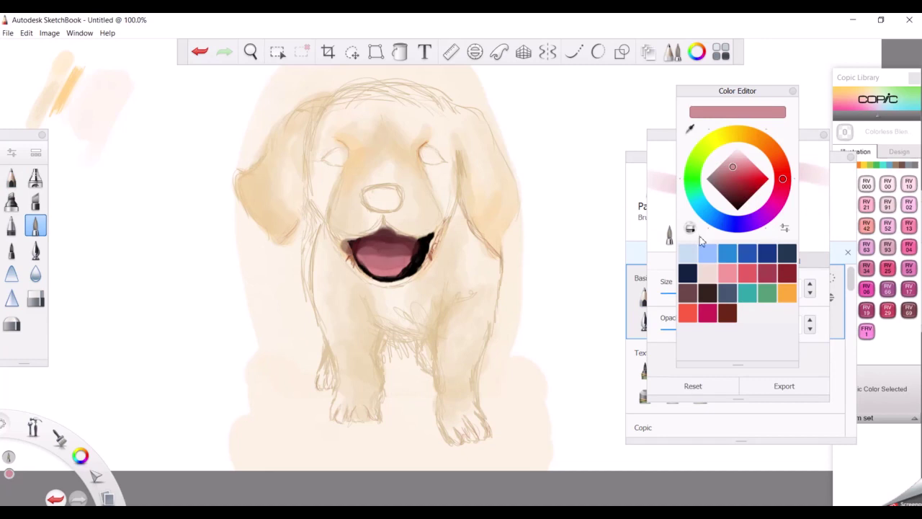
Step: Add dark maroon tongue creases with the Pencil, undo the last strokes, and blend with the Paintbrush at size 10.4 and 56% opacity
{"action": "mouse_move", "coordinate": [751, 284]}
{"action": "left_click", "coordinate": [369, 247], "text": "alt"}
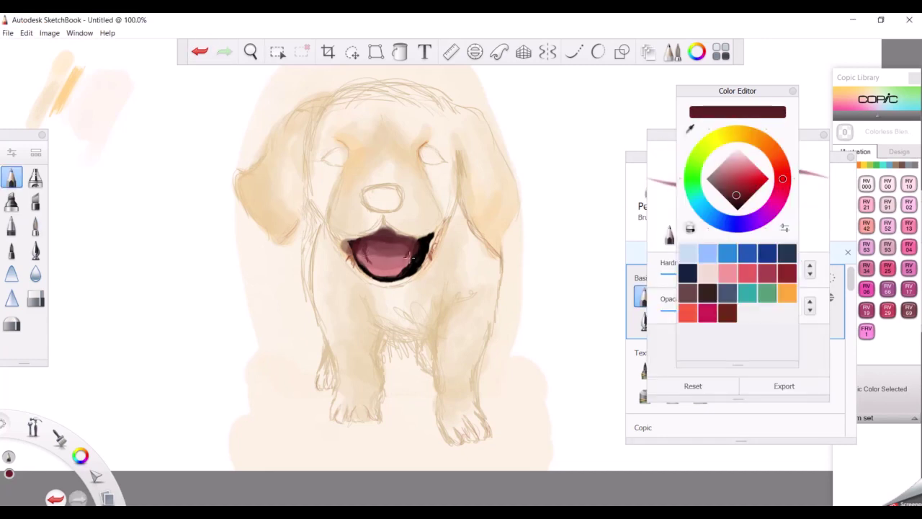
{"action": "key", "text": "ctrl+z"}
{"action": "key", "text": "ctrl+z"}
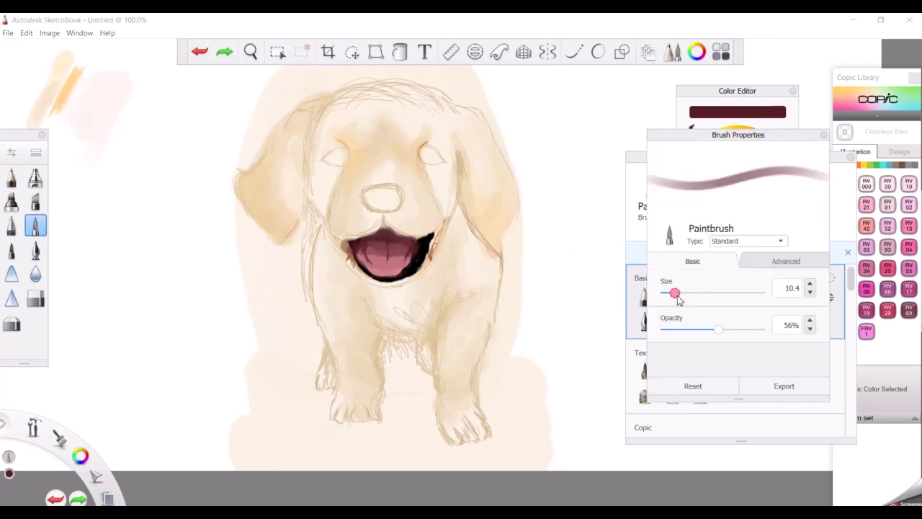
{"action": "left_click_drag", "start_coordinate": [387, 261], "coordinate": [368, 252]}
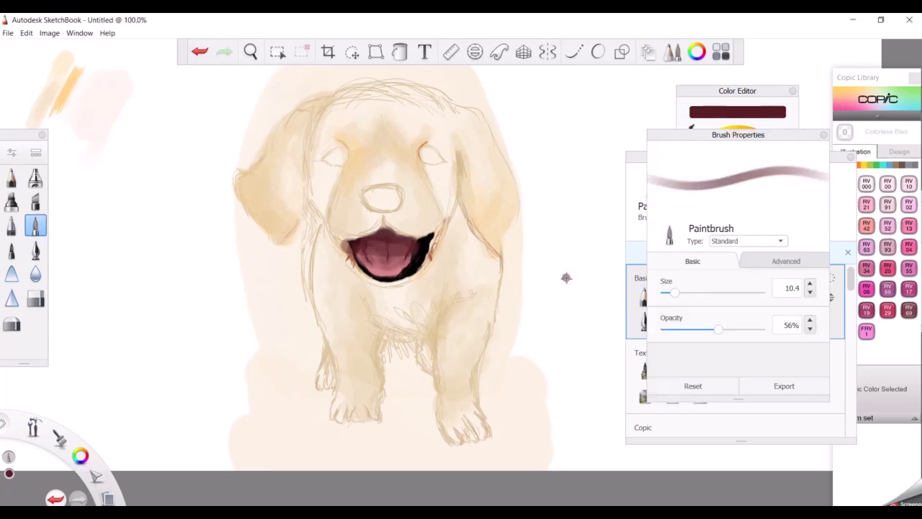
Step: Add pale pink highlights along the tongue's edges with the Pencil
{"action": "left_click_drag", "start_coordinate": [567, 277], "coordinate": [598, 276]}
{"action": "key", "text": "b"}
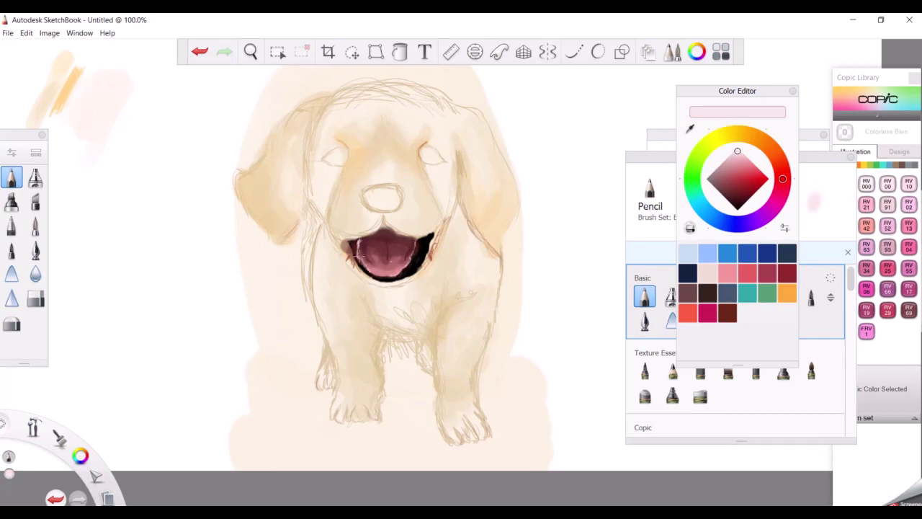
{"action": "left_click", "coordinate": [672, 196]}
Step: Paint beige fur over the head, ears and front legs with the Synthetic Bristle Round Brush at size 59.0
{"action": "scroll", "coordinate": [735, 346], "scroll_direction": "down", "scroll_amount": 3}
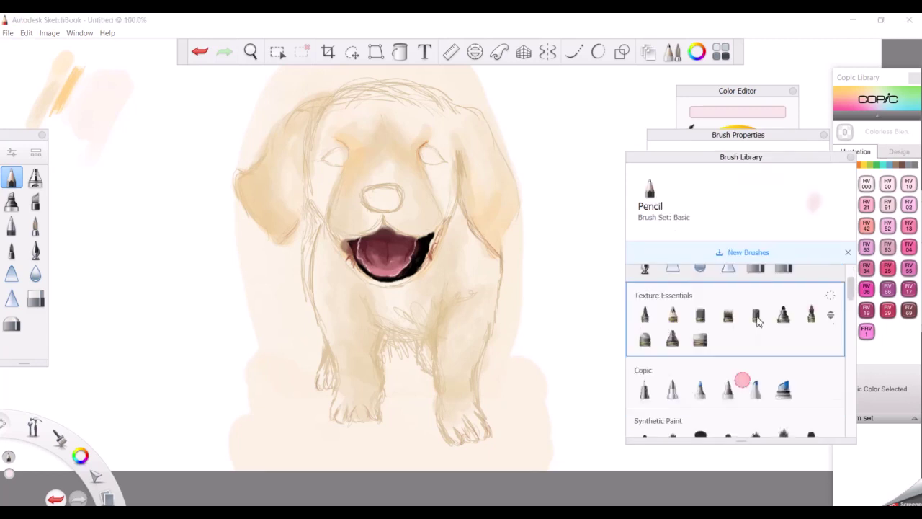
{"action": "left_click", "coordinate": [782, 372]}
{"action": "left_click_drag", "start_coordinate": [702, 303], "coordinate": [716, 303]}
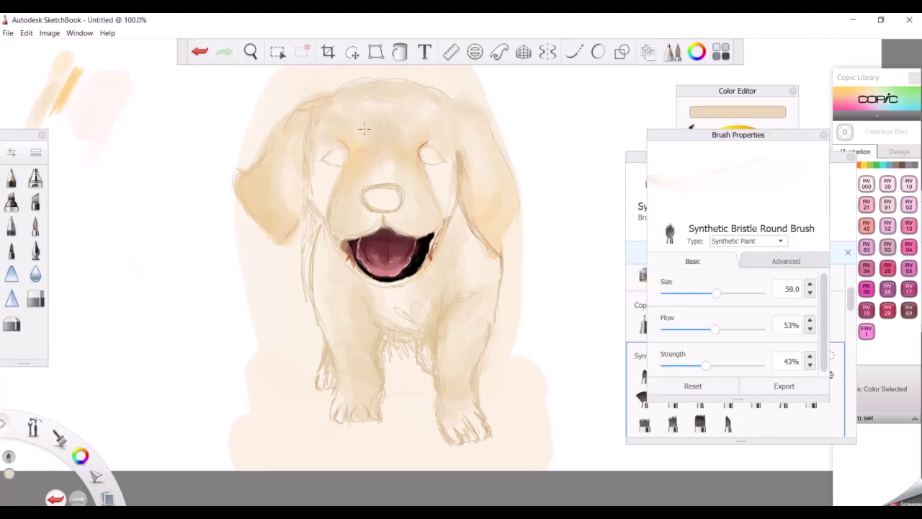
{"action": "mouse_move", "coordinate": [375, 80]}
{"action": "left_mouse_down"}
{"action": "mouse_move", "coordinate": [288, 123]}
{"action": "mouse_move", "coordinate": [255, 203]}
{"action": "left_mouse_up"}
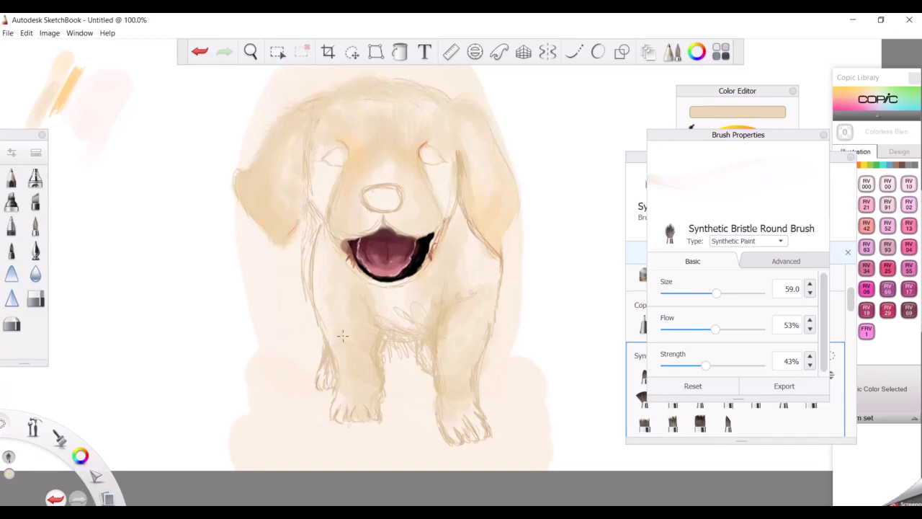
{"action": "left_click_drag", "start_coordinate": [325, 239], "coordinate": [327, 322]}
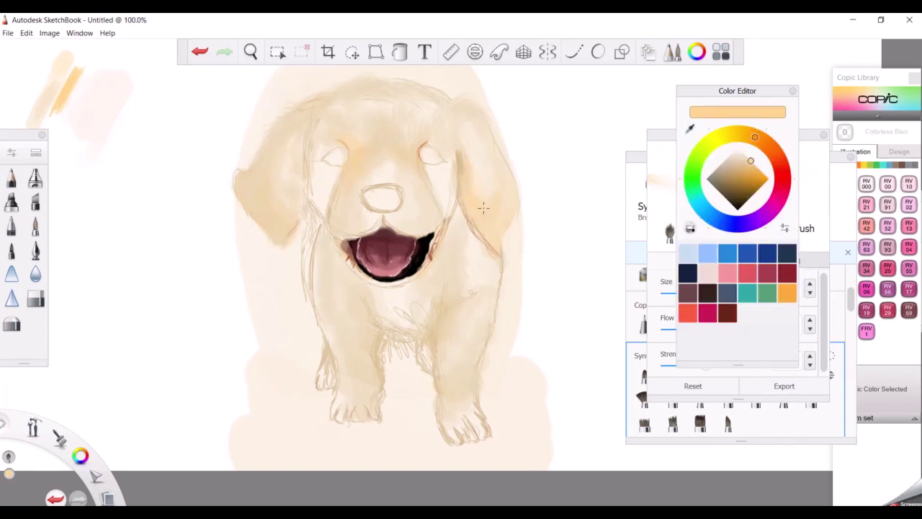
Step: Layer fur strokes over both ears in sampled orange and tan tones
{"action": "left_click", "coordinate": [505, 238], "text": "alt"}
{"action": "left_click_drag", "start_coordinate": [500, 241], "coordinate": [508, 221]}
{"action": "left_click", "coordinate": [472, 177], "text": "alt"}
{"action": "left_click_drag", "start_coordinate": [498, 173], "coordinate": [488, 185]}
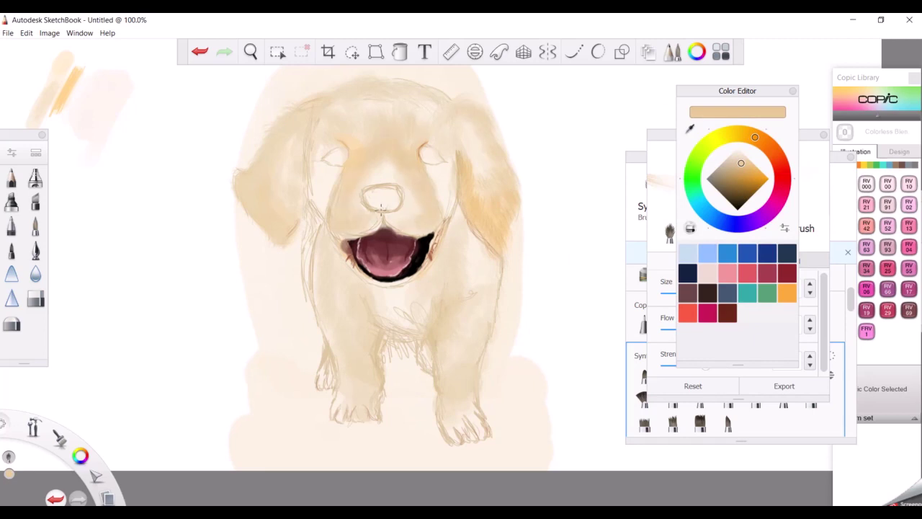
{"action": "left_click", "coordinate": [497, 189], "text": "alt"}
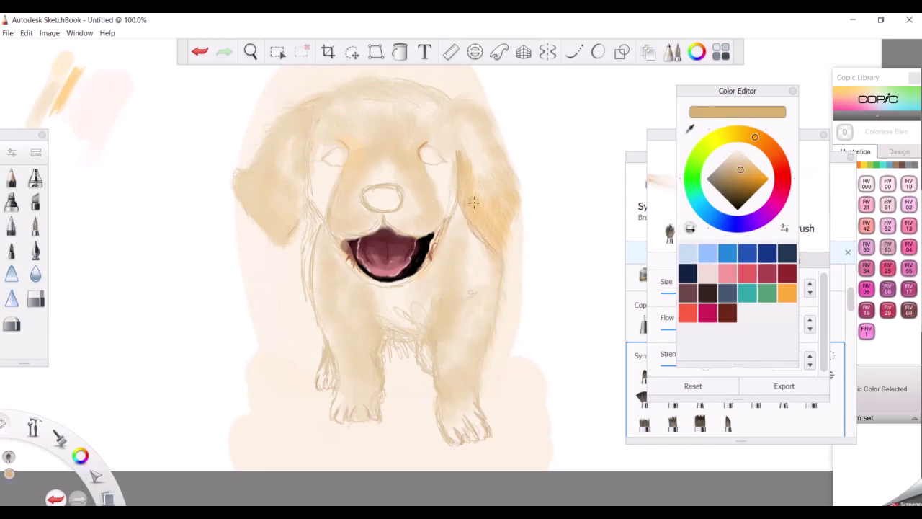
{"action": "left_click_drag", "start_coordinate": [485, 134], "coordinate": [513, 216]}
{"action": "left_click_drag", "start_coordinate": [263, 169], "coordinate": [303, 176]}
Step: Paint tan fur strokes over the chest, front legs and paws
{"action": "left_click_drag", "start_coordinate": [445, 309], "coordinate": [444, 321]}
{"action": "left_click_drag", "start_coordinate": [454, 263], "coordinate": [441, 389]}
{"action": "left_click_drag", "start_coordinate": [381, 357], "coordinate": [371, 398]}
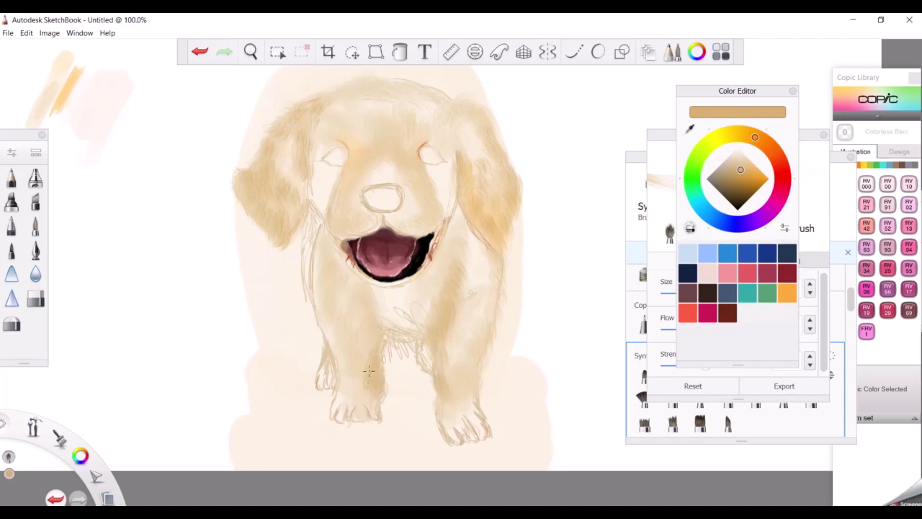
{"action": "left_click_drag", "start_coordinate": [360, 288], "coordinate": [371, 361]}
{"action": "left_click_drag", "start_coordinate": [382, 320], "coordinate": [418, 350]}
{"action": "left_click_drag", "start_coordinate": [432, 292], "coordinate": [389, 324]}
{"action": "left_click_drag", "start_coordinate": [321, 245], "coordinate": [339, 360]}
{"action": "left_click_drag", "start_coordinate": [497, 263], "coordinate": [468, 410]}
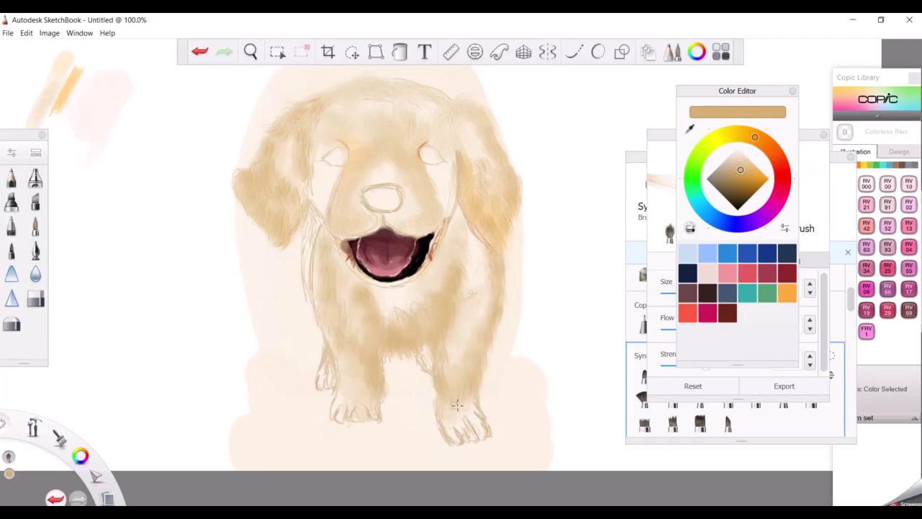
{"action": "left_click_drag", "start_coordinate": [368, 381], "coordinate": [360, 414]}
Step: Blend sampled pale beige around the eyes, cheeks, muzzle and chin, undoing one stroke beside the mouth
{"action": "mouse_move", "coordinate": [689, 128]}
{"action": "left_mouse_down"}
{"action": "mouse_move", "coordinate": [696, 121]}
{"action": "mouse_move", "coordinate": [436, 172]}
{"action": "left_mouse_up"}
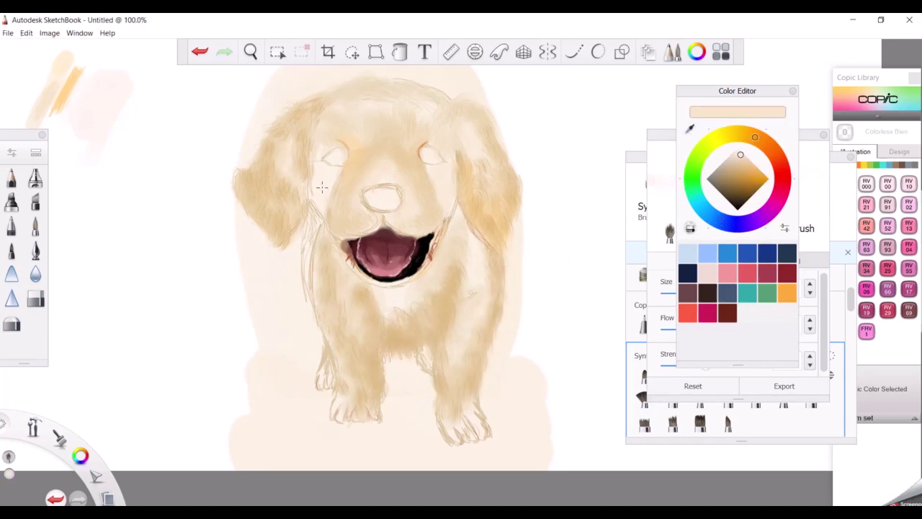
{"action": "left_click", "coordinate": [474, 144]}
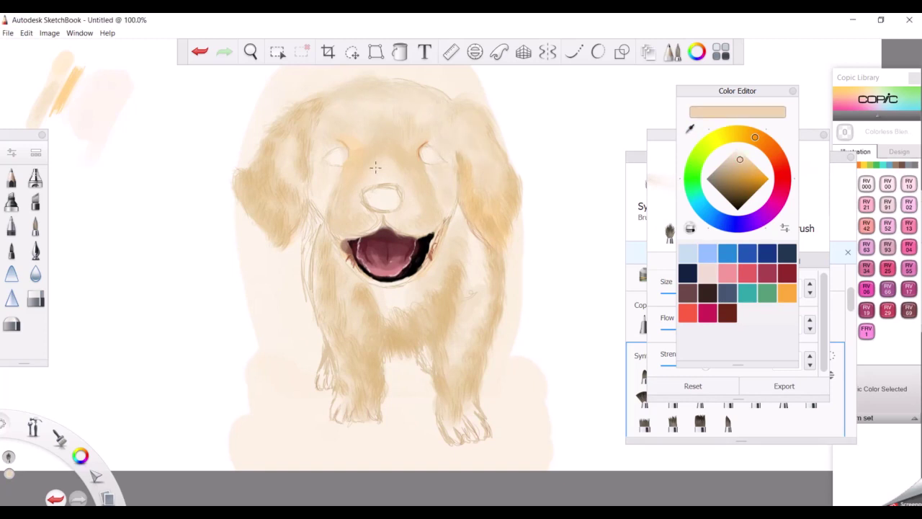
{"action": "left_click_drag", "start_coordinate": [391, 222], "coordinate": [324, 194]}
{"action": "left_click_drag", "start_coordinate": [422, 242], "coordinate": [425, 270]}
{"action": "key", "text": "ctrl+z"}
{"action": "left_click_drag", "start_coordinate": [356, 278], "coordinate": [414, 283]}
Step: Add golden orange fur above the mouth, undo the last two strokes, and sample a warm tone from between the eyes
{"action": "left_click", "coordinate": [742, 180]}
{"action": "mouse_move", "coordinate": [389, 234]}
{"action": "left_mouse_down"}
{"action": "mouse_move", "coordinate": [416, 212]}
{"action": "mouse_move", "coordinate": [418, 155]}
{"action": "mouse_move", "coordinate": [404, 148]}
{"action": "left_mouse_up"}
{"action": "left_click", "coordinate": [200, 52]}
{"action": "left_click", "coordinate": [200, 52]}
{"action": "left_click", "coordinate": [408, 147], "text": "alt"}
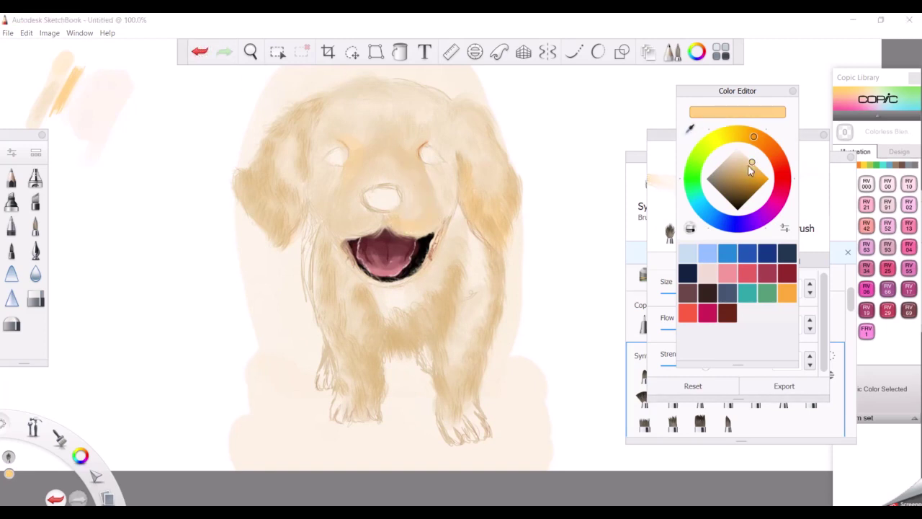
Step: Layer warm golden fur over the chest, legs and paws, covering the sketched toe lines
{"action": "mouse_move", "coordinate": [464, 353]}
{"action": "left_mouse_down"}
{"action": "mouse_move", "coordinate": [479, 266]}
{"action": "mouse_move", "coordinate": [461, 324]}
{"action": "left_mouse_up"}
{"action": "left_click_drag", "start_coordinate": [451, 414], "coordinate": [483, 440]}
{"action": "left_click_drag", "start_coordinate": [379, 291], "coordinate": [404, 310]}
{"action": "left_click_drag", "start_coordinate": [425, 281], "coordinate": [400, 287]}
{"action": "left_click_drag", "start_coordinate": [315, 254], "coordinate": [316, 281]}
{"action": "left_click_drag", "start_coordinate": [340, 278], "coordinate": [347, 297]}
{"action": "left_click_drag", "start_coordinate": [353, 417], "coordinate": [334, 395]}
{"action": "left_click_drag", "start_coordinate": [320, 382], "coordinate": [330, 371]}
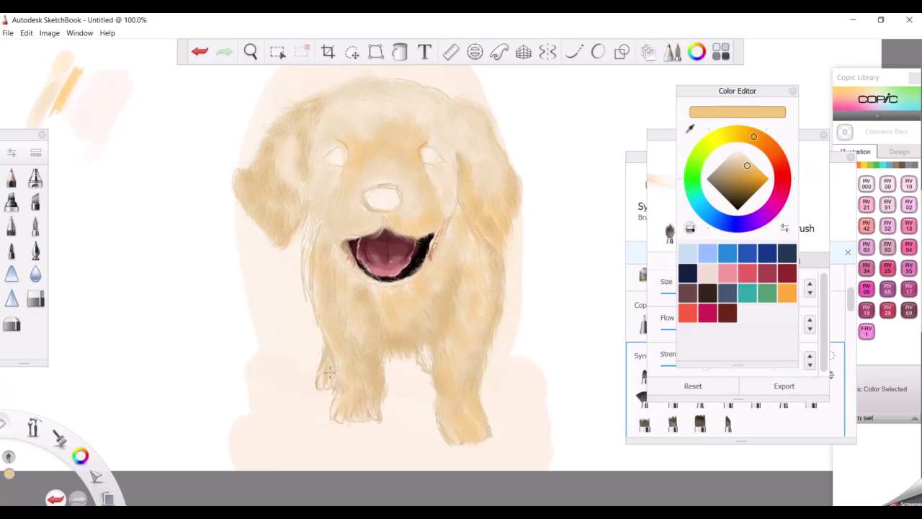
Step: Shade the sides of the muzzle and the chin in greyish brown with the Synthetic Bristle Round Brush
{"action": "left_click", "coordinate": [431, 154], "text": "alt"}
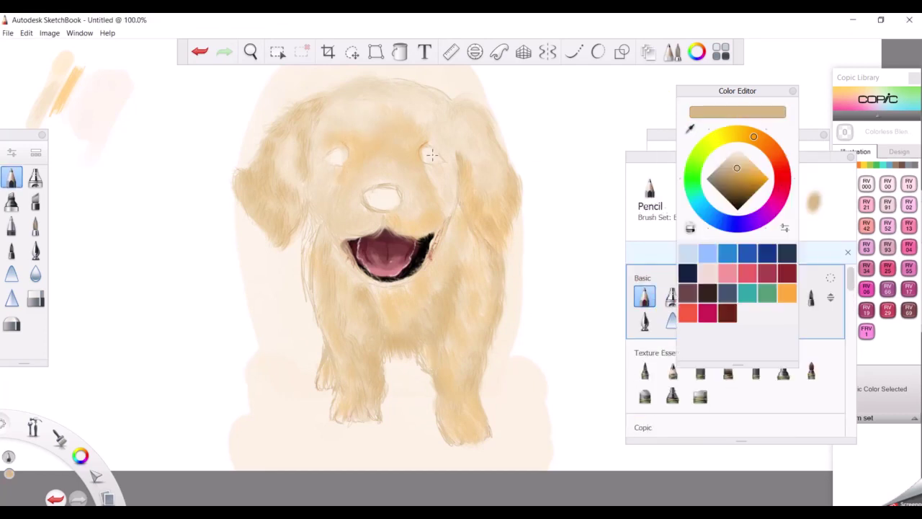
{"action": "scroll", "coordinate": [637, 292], "scroll_direction": "down", "scroll_amount": 3}
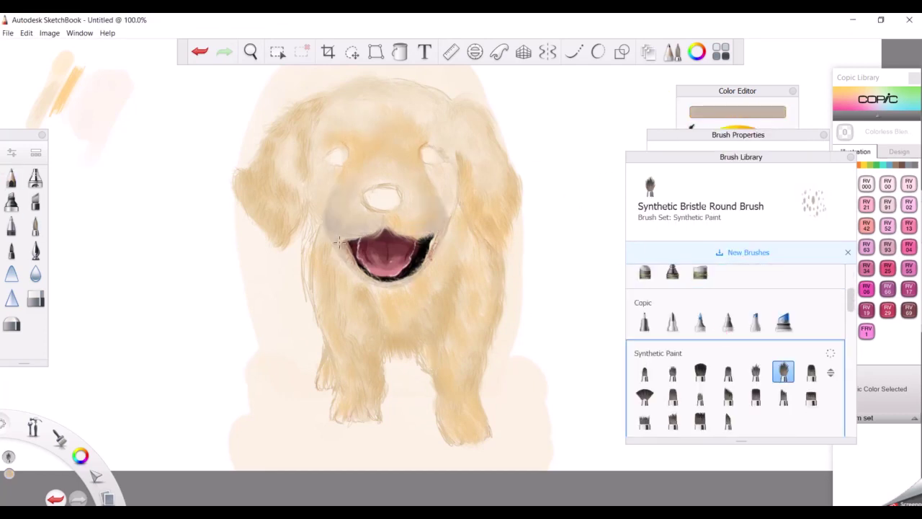
Step: Draw white fur strokes below the mouth with the Pencil at size 7.7, undoing one attempt
{"action": "left_click", "coordinate": [10, 177]}
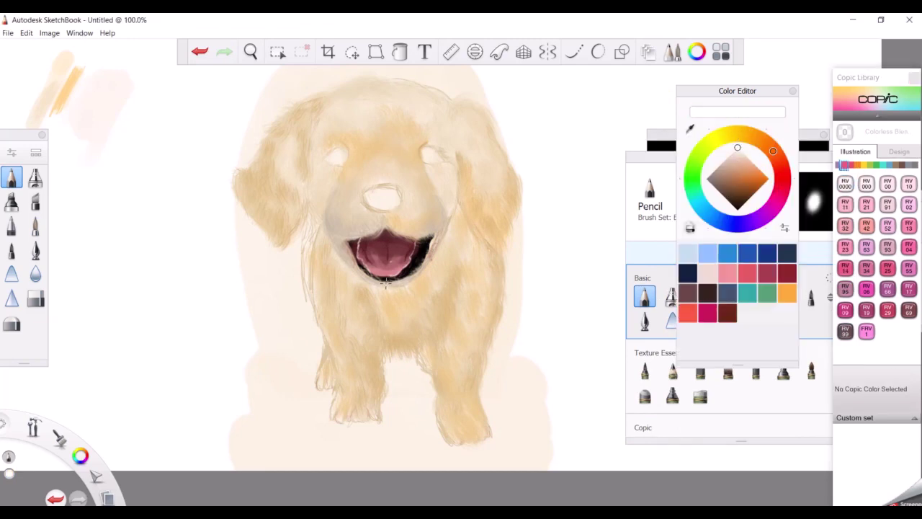
{"action": "key", "text": "ctrl+z"}
{"action": "key", "text": "ctrl+b"}
{"action": "left_click_drag", "start_coordinate": [422, 268], "coordinate": [397, 277]}
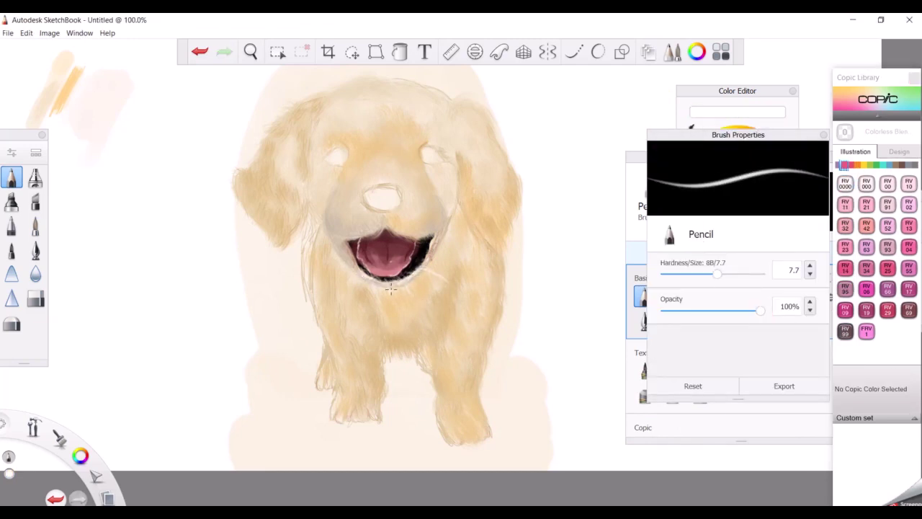
Step: Touch up the fur at the mouth's corner with the Pencil in golden brown, undoing a stray stroke
{"action": "left_click", "coordinate": [429, 256], "text": "alt"}
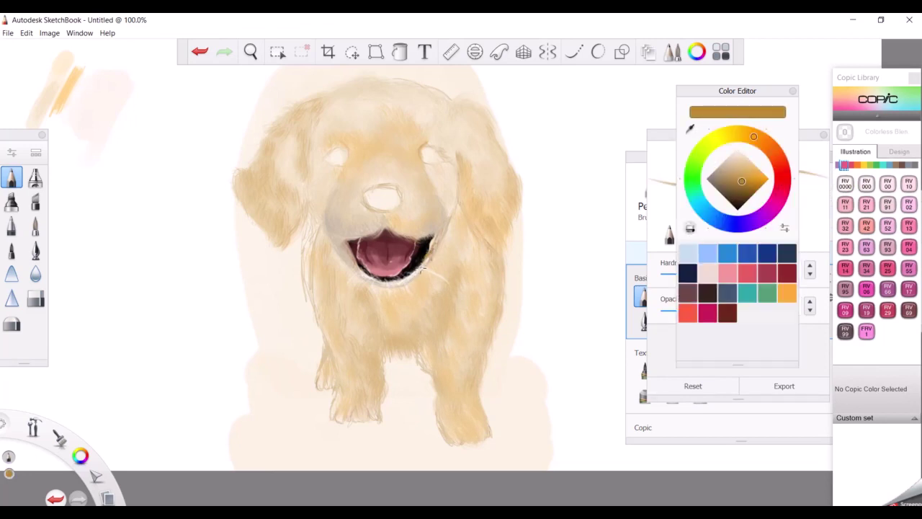
{"action": "left_click", "coordinate": [201, 53]}
{"action": "left_click", "coordinate": [430, 253]}
{"action": "left_click", "coordinate": [640, 265]}
Step: Shade the inner eye corner in Copic YR27 Tuscan Orange with the Paintbrush at size 5.9, undoing the last strokes
{"action": "left_click", "coordinate": [417, 153], "text": "alt"}
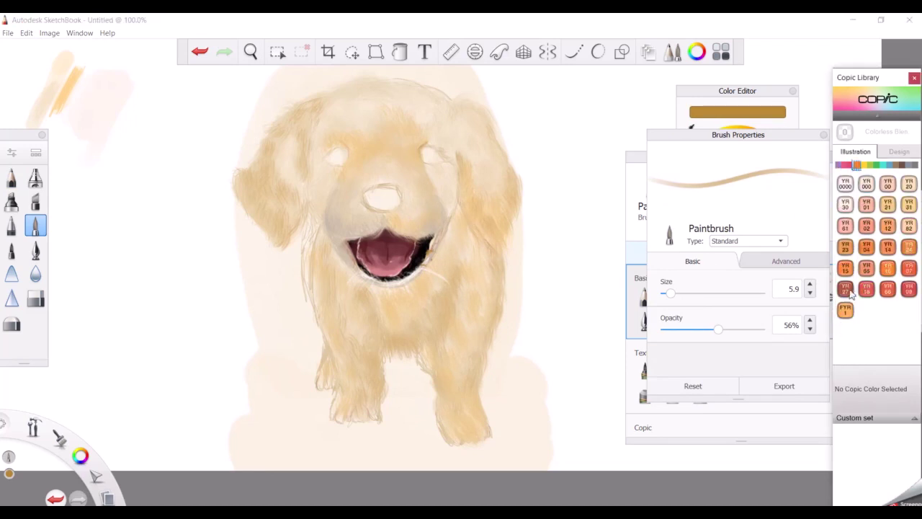
{"action": "key", "text": "ctrl+z"}
{"action": "key", "text": "ctrl+z"}
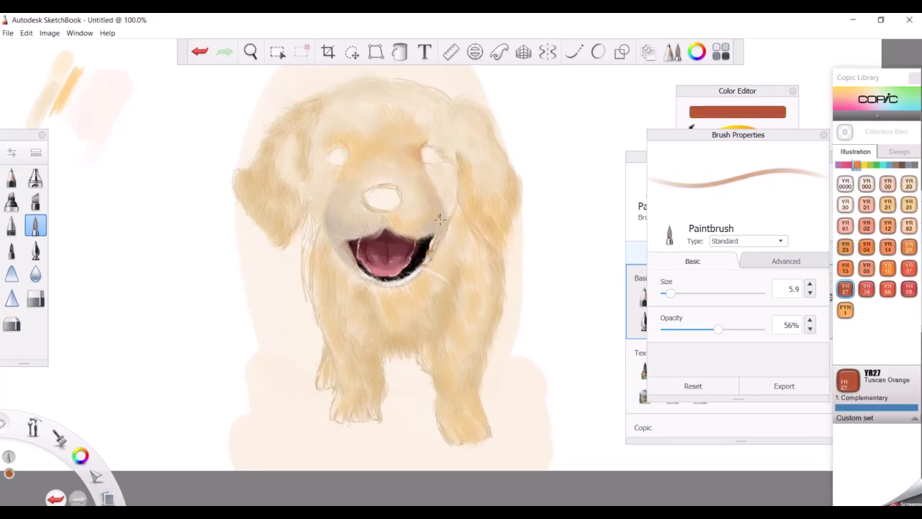
Step: Shade around the eyes, try Copic YR82 Mellow Peach with the Synthetic Bristle Round Brush at size 96.5, and undo the last strokes
{"action": "left_click_drag", "start_coordinate": [343, 144], "coordinate": [365, 157]}
{"action": "left_click", "coordinate": [197, 53]}
{"action": "left_click", "coordinate": [197, 54]}
{"action": "left_click", "coordinate": [198, 53]}
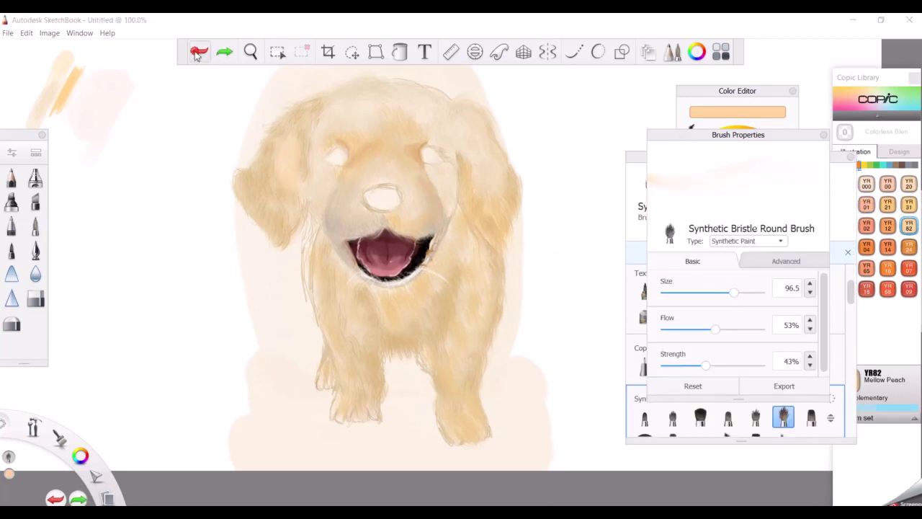
Step: Lighten the chest fur with sampled light beige strokes, undoing one attempt
{"action": "left_click", "coordinate": [467, 201], "text": "alt"}
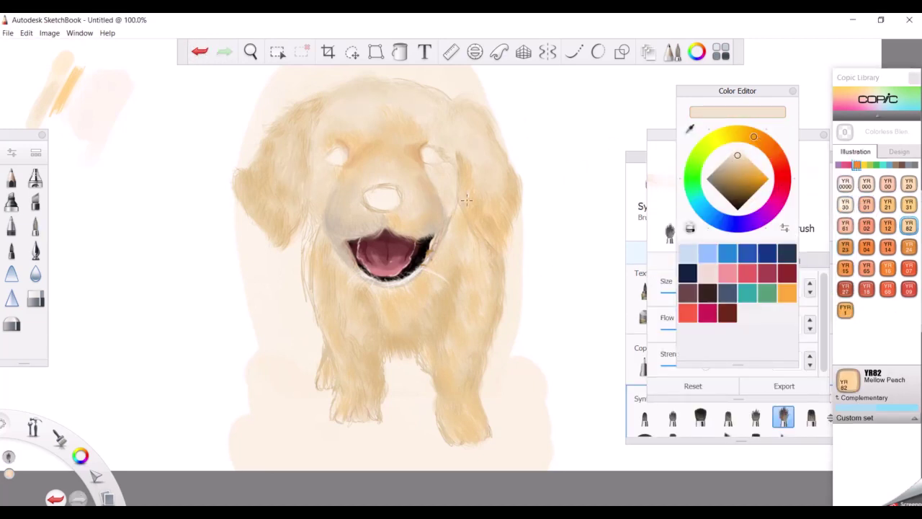
{"action": "mouse_move", "coordinate": [393, 317]}
{"action": "left_mouse_down"}
{"action": "mouse_move", "coordinate": [400, 335]}
{"action": "mouse_move", "coordinate": [365, 281]}
{"action": "left_mouse_up"}
{"action": "left_click", "coordinate": [207, 55]}
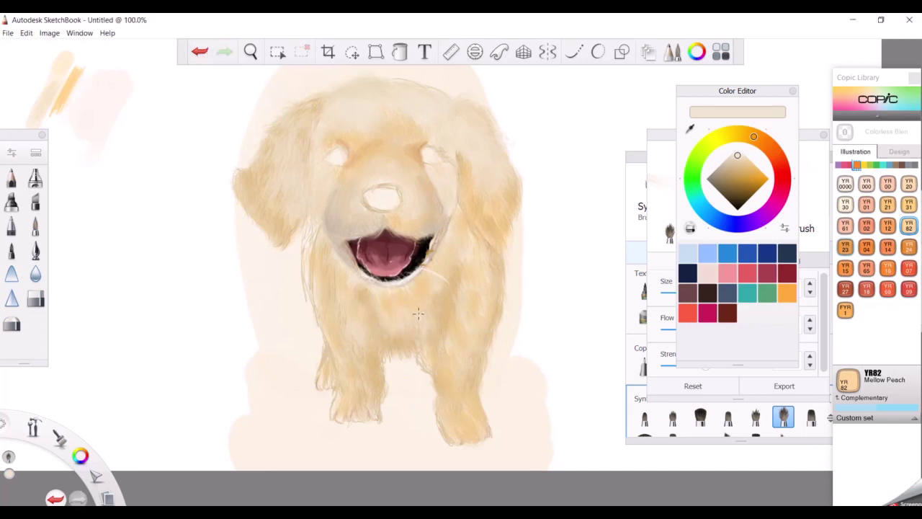
{"action": "left_click_drag", "start_coordinate": [418, 312], "coordinate": [400, 342]}
Step: Try cleaning up the pale backdrop beside the body with the Hard Eraser and the Paintbrush at size 6.6, and undo the last stroke
{"action": "key", "text": "e"}
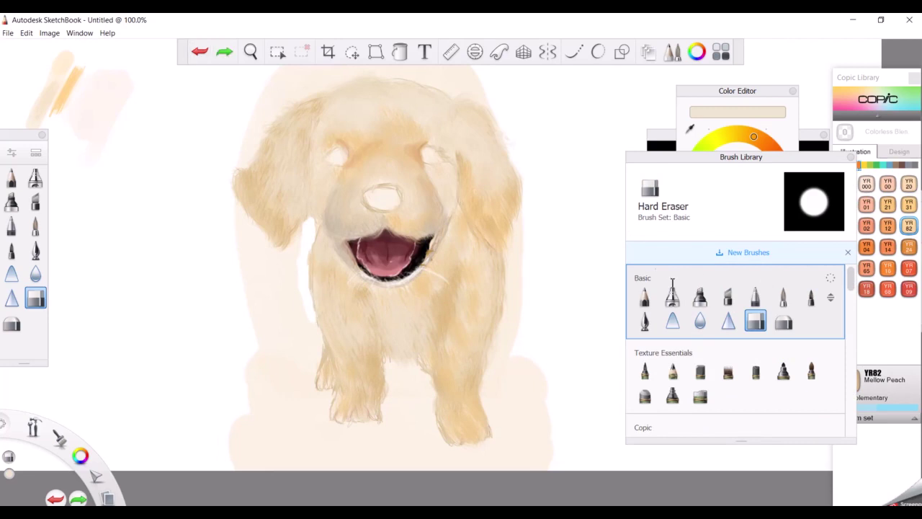
{"action": "key", "text": "e"}
{"action": "key", "text": "ctrl+b"}
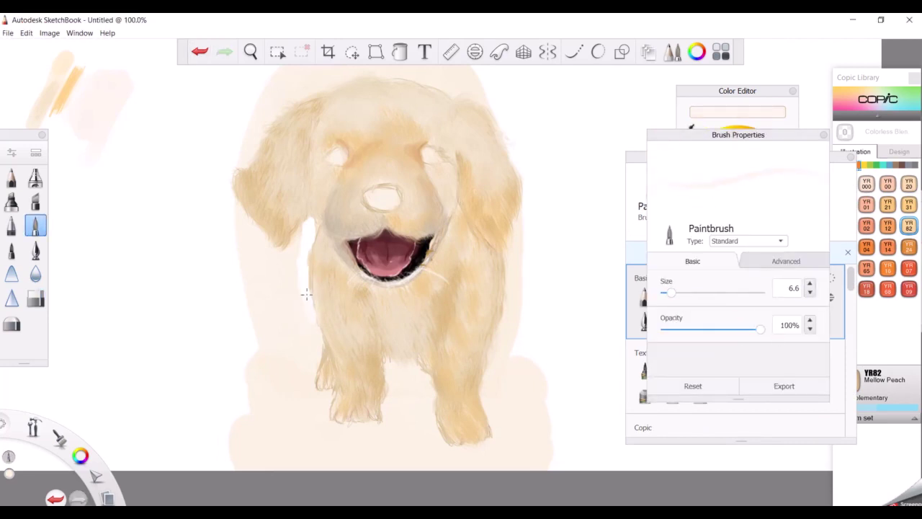
{"action": "left_click", "coordinate": [200, 52]}
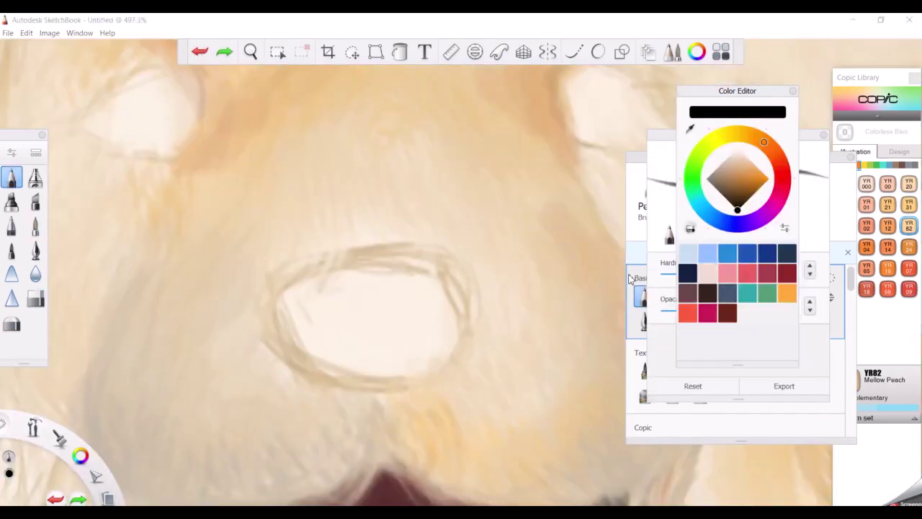
Step: Fill the puppy's nose with solid black using the Pencil
{"action": "mouse_move", "coordinate": [294, 270]}
{"action": "left_mouse_down"}
{"action": "mouse_move", "coordinate": [293, 324]}
{"action": "mouse_move", "coordinate": [461, 285]}
{"action": "mouse_move", "coordinate": [469, 342]}
{"action": "mouse_move", "coordinate": [282, 346]}
{"action": "mouse_move", "coordinate": [295, 325]}
{"action": "left_mouse_up"}
{"action": "mouse_move", "coordinate": [360, 332]}
{"action": "left_mouse_down"}
{"action": "mouse_move", "coordinate": [440, 303]}
{"action": "mouse_move", "coordinate": [317, 382]}
{"action": "mouse_move", "coordinate": [433, 390]}
{"action": "mouse_move", "coordinate": [288, 374]}
{"action": "left_mouse_up"}
{"action": "left_click", "coordinate": [821, 317]}
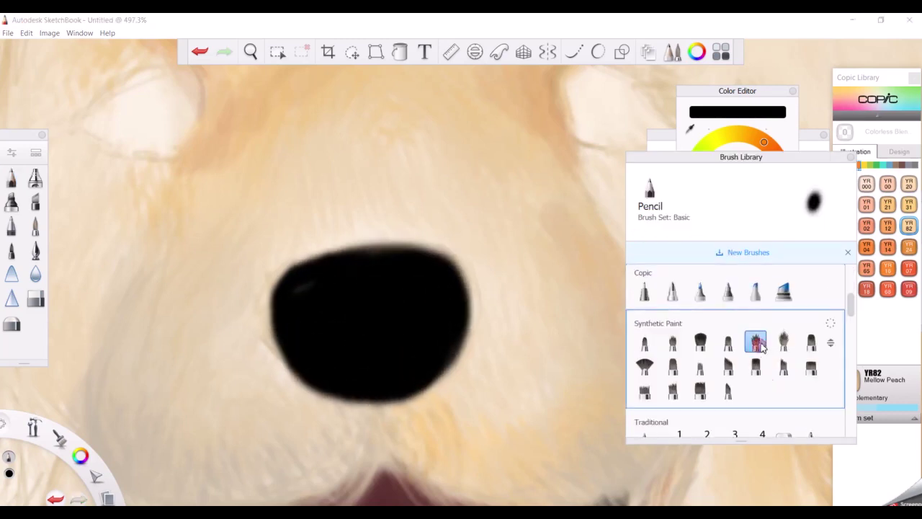
Step: Dab a textured highlight across the upper nose with a Synthetic Paint brush in Copic N8 Neutral Gray
{"action": "left_click", "coordinate": [783, 341]}
{"action": "left_click", "coordinate": [914, 165]}
{"action": "left_click_drag", "start_coordinate": [393, 292], "coordinate": [415, 309]}
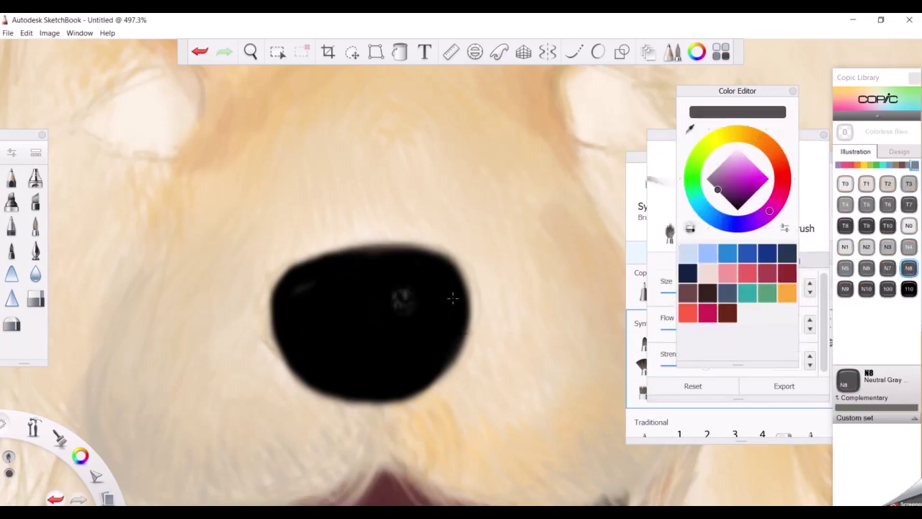
{"action": "mouse_move", "coordinate": [332, 303]}
{"action": "left_mouse_down"}
{"action": "mouse_move", "coordinate": [375, 317]}
{"action": "mouse_move", "coordinate": [414, 309]}
{"action": "left_mouse_up"}
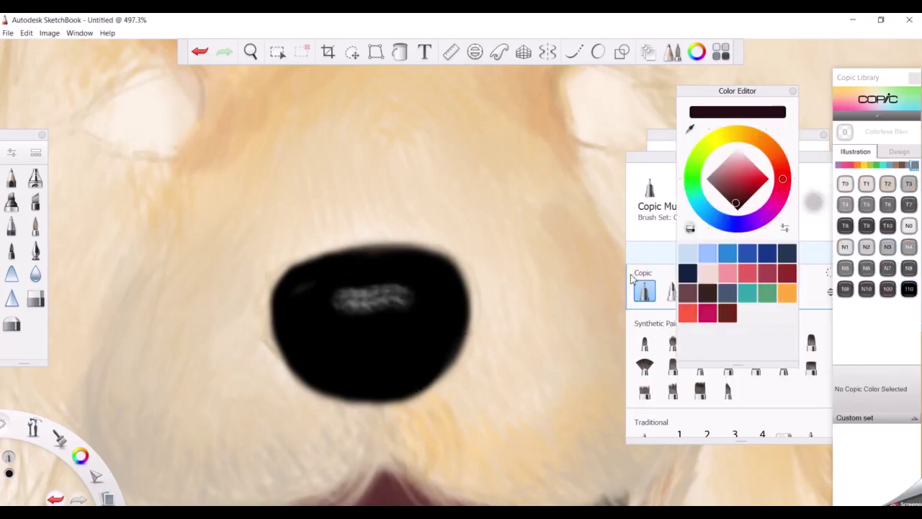
Step: Shade the upper part of the nose with the Paintbrush in Copic N8 Neutral Gray
{"action": "left_click", "coordinate": [782, 296]}
{"action": "left_click", "coordinate": [768, 179]}
{"action": "left_click", "coordinate": [887, 288]}
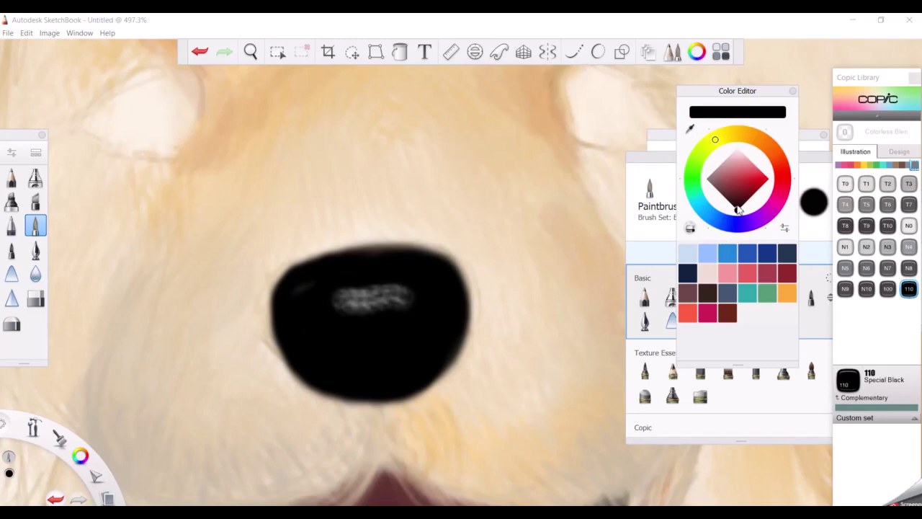
{"action": "left_click", "coordinate": [888, 288]}
{"action": "left_click", "coordinate": [909, 268]}
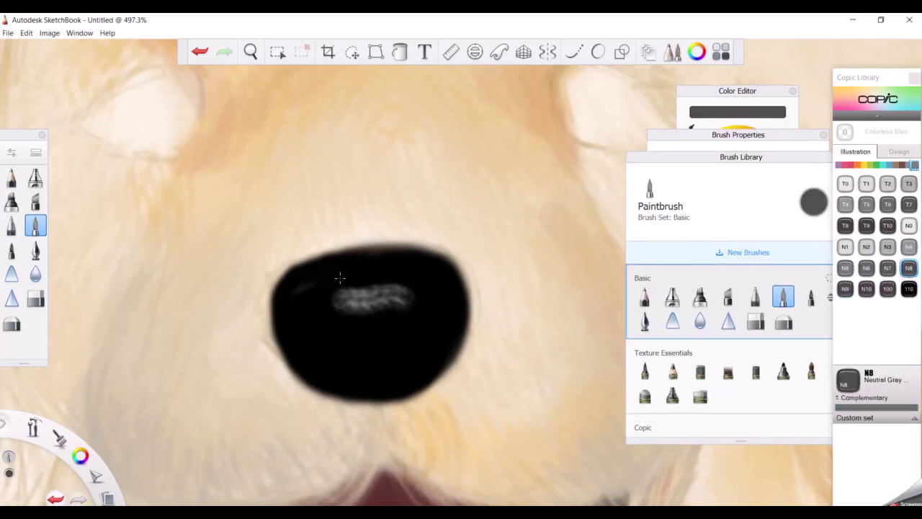
{"action": "mouse_move", "coordinate": [339, 274]}
{"action": "left_mouse_down"}
{"action": "mouse_move", "coordinate": [391, 319]}
{"action": "mouse_move", "coordinate": [354, 267]}
{"action": "left_mouse_up"}
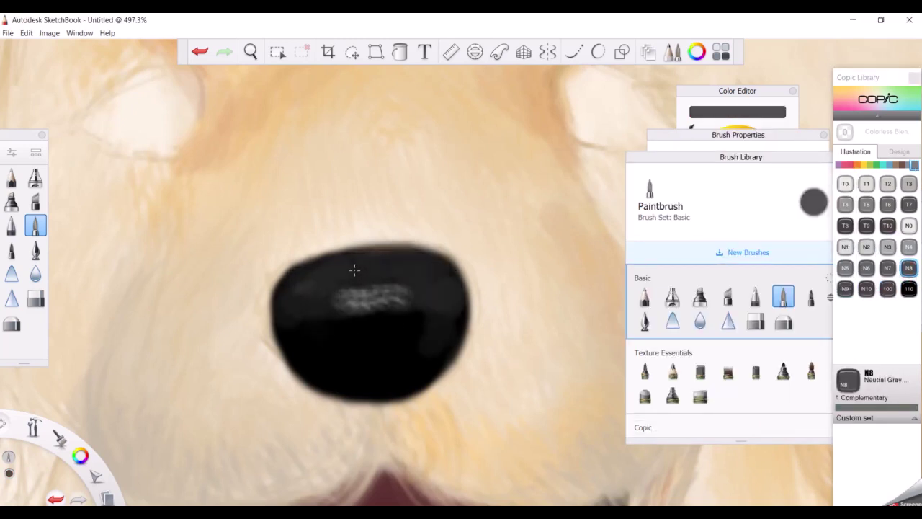
Step: Draw fine white whiskers beside the nose with the Pencil, undo a stroke, and sample fur colours for the mouth's upper edge
{"action": "left_click", "coordinate": [325, 327], "text": "alt"}
{"action": "left_click_drag", "start_coordinate": [325, 327], "coordinate": [268, 314]}
{"action": "key", "text": "ctrl+z"}
{"action": "key", "text": "ctrl+alt+0"}
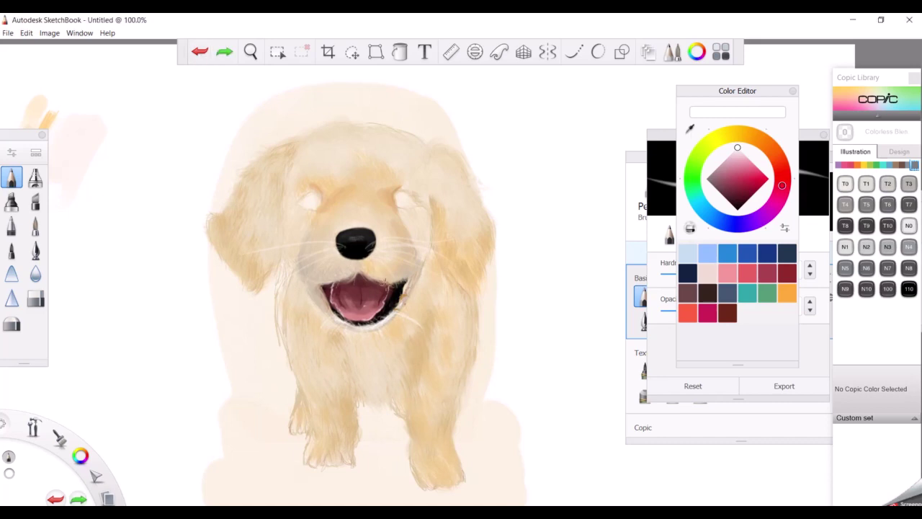
{"action": "left_click", "coordinate": [346, 273], "text": "alt"}
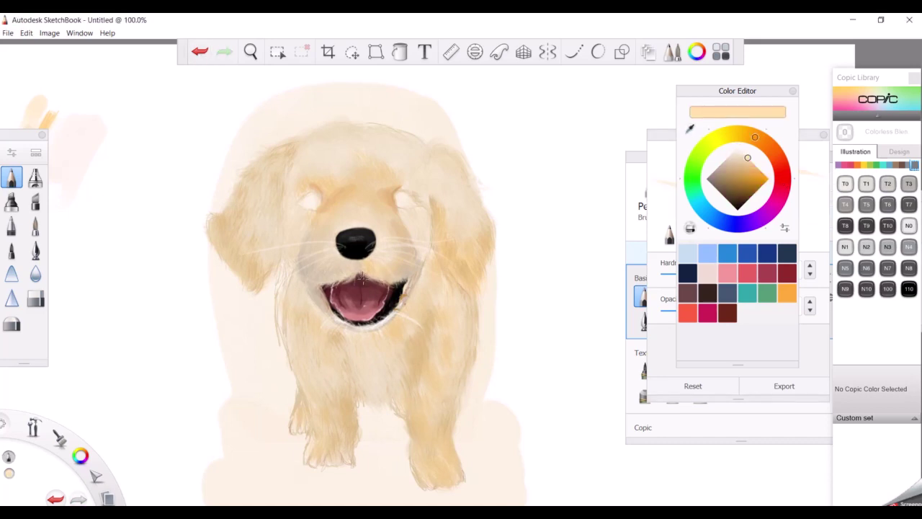
{"action": "left_click", "coordinate": [356, 275], "text": "alt"}
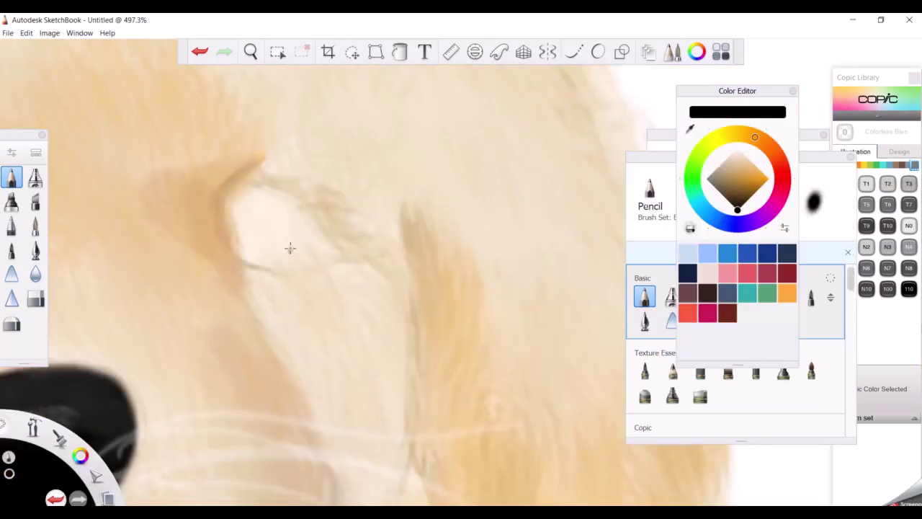
Step: Fill the puppy's right-hand eye with solid black using the Pencil
{"action": "mouse_move", "coordinate": [248, 249]}
{"action": "left_mouse_down"}
{"action": "mouse_move", "coordinate": [281, 213]}
{"action": "mouse_move", "coordinate": [328, 245]}
{"action": "mouse_move", "coordinate": [249, 268]}
{"action": "mouse_move", "coordinate": [339, 258]}
{"action": "mouse_move", "coordinate": [278, 202]}
{"action": "mouse_move", "coordinate": [304, 230]}
{"action": "left_mouse_up"}
{"action": "scroll", "coordinate": [303, 229], "scroll_direction": "down", "scroll_amount": 5}
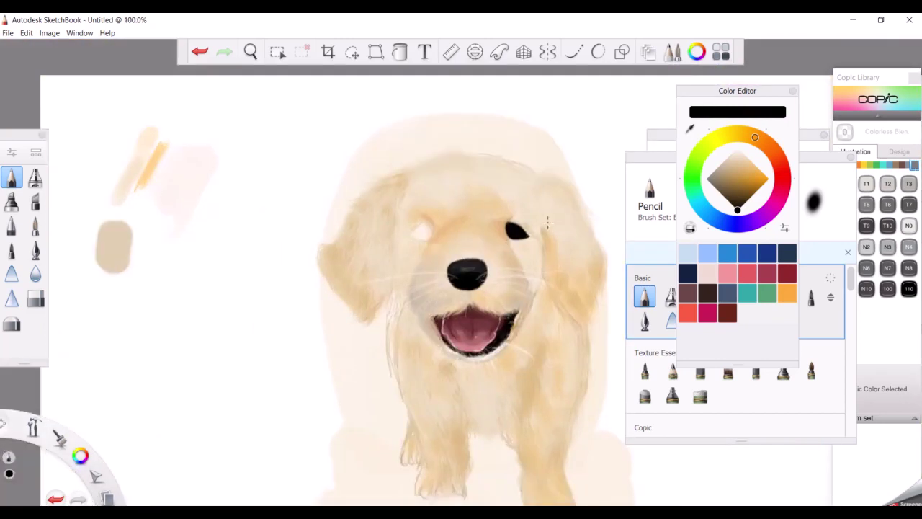
{"action": "scroll", "coordinate": [523, 260], "scroll_direction": "up", "scroll_amount": 5}
{"action": "left_click_drag", "start_coordinate": [523, 259], "coordinate": [314, 218]}
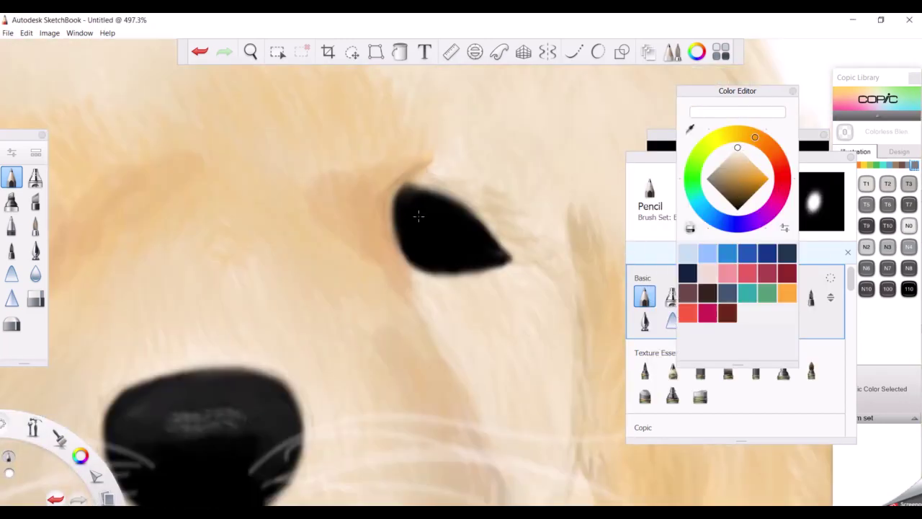
Step: Add a white highlight and a thin upper rim light at Pencil size 1.5 to the right-hand eye, undoing one attempt
{"action": "left_click_drag", "start_coordinate": [418, 214], "coordinate": [504, 261]}
{"action": "key", "text": "ctrl+alt+b"}
{"action": "key", "text": "ctrl+z"}
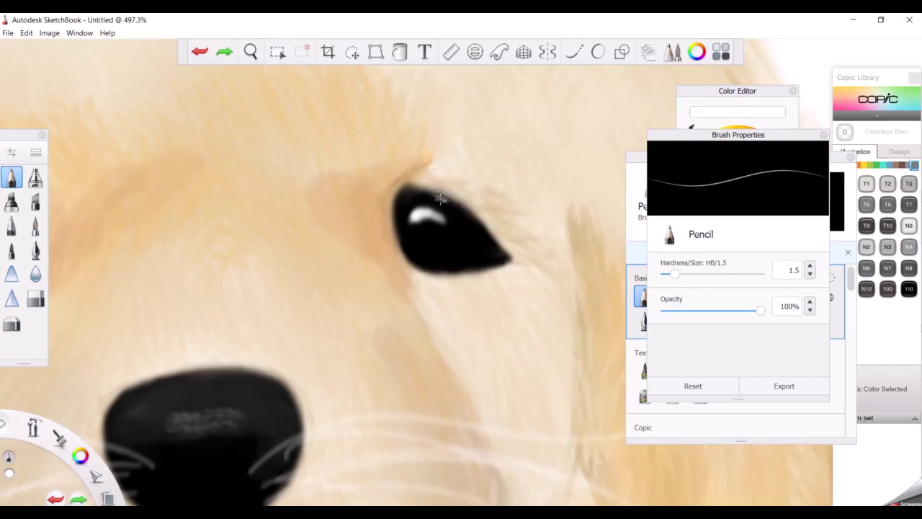
{"action": "left_click_drag", "start_coordinate": [435, 193], "coordinate": [504, 261]}
Step: Refine the fur along the right-hand eye's upper lid with golden beige tones sampled nearby
{"action": "left_click", "coordinate": [434, 183], "text": "alt"}
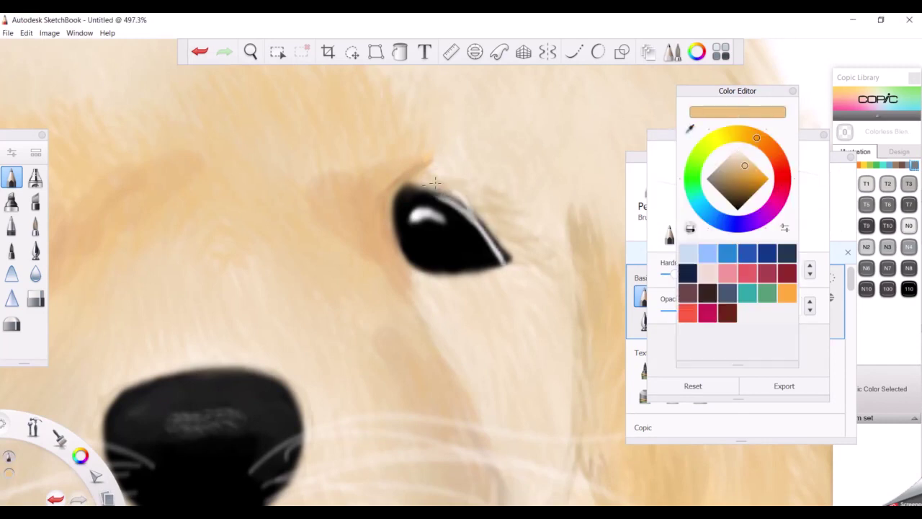
{"action": "left_click", "coordinate": [480, 185], "text": "alt"}
{"action": "left_click", "coordinate": [497, 244], "text": "alt"}
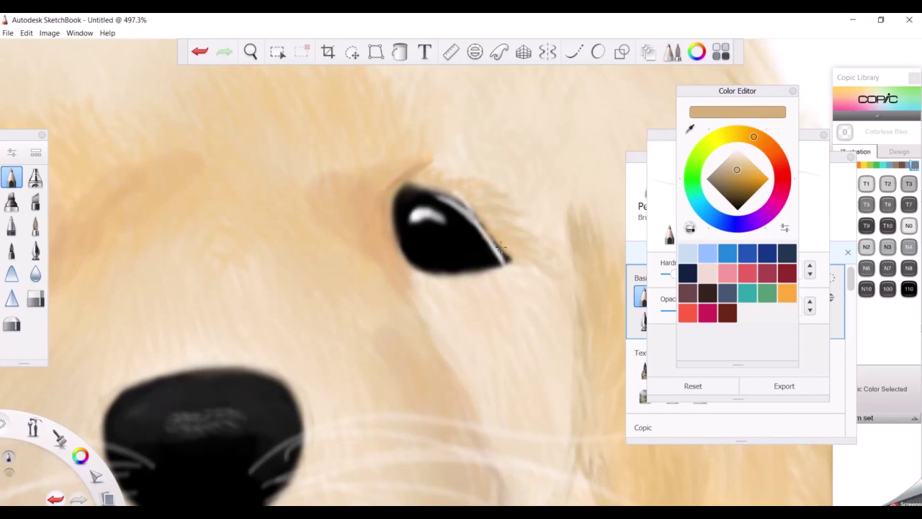
{"action": "left_click", "coordinate": [502, 245], "text": "alt"}
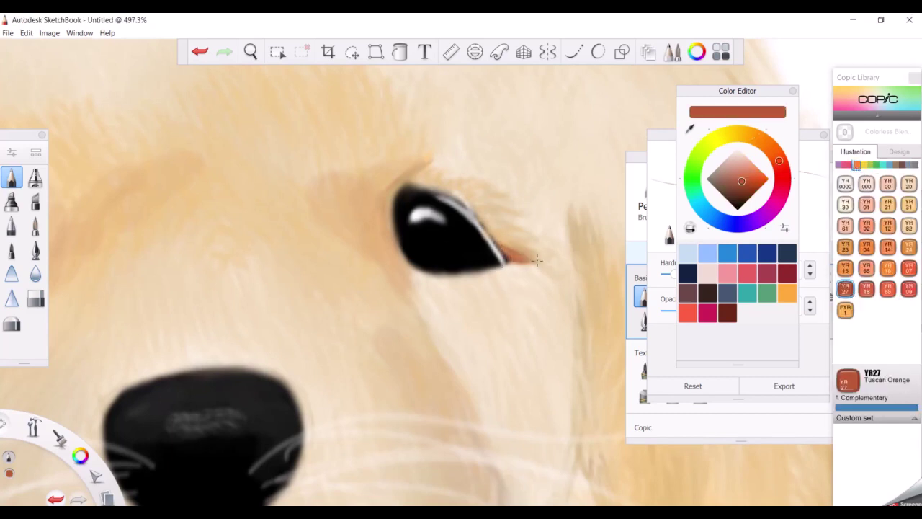
Step: Draw the right-hand eye's outer corner, lid crease and inner edge with the Pencil in Copic YR27 Tuscan Orange and dark brown
{"action": "left_click_drag", "start_coordinate": [485, 231], "coordinate": [544, 259]}
{"action": "left_click_drag", "start_coordinate": [411, 175], "coordinate": [455, 155]}
{"action": "left_click", "coordinate": [412, 173], "text": "alt"}
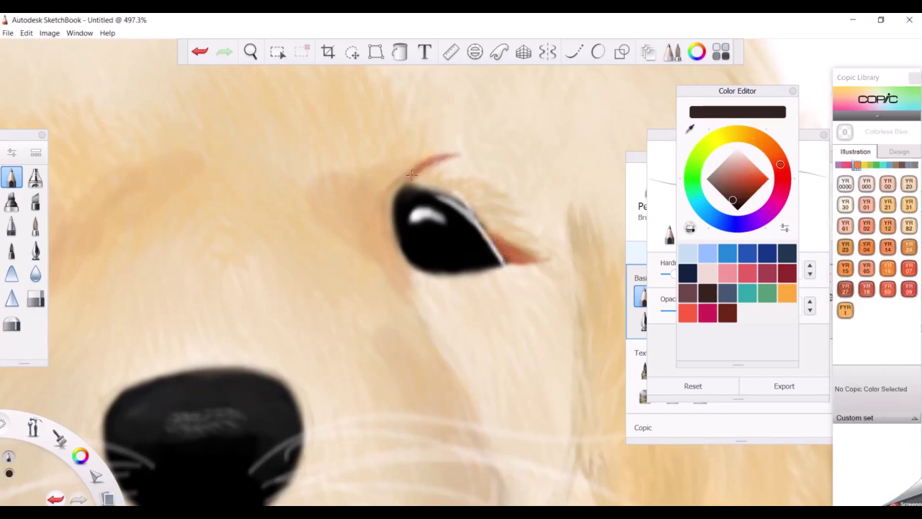
{"action": "left_click", "coordinate": [845, 289]}
{"action": "left_click_drag", "start_coordinate": [403, 170], "coordinate": [378, 234]}
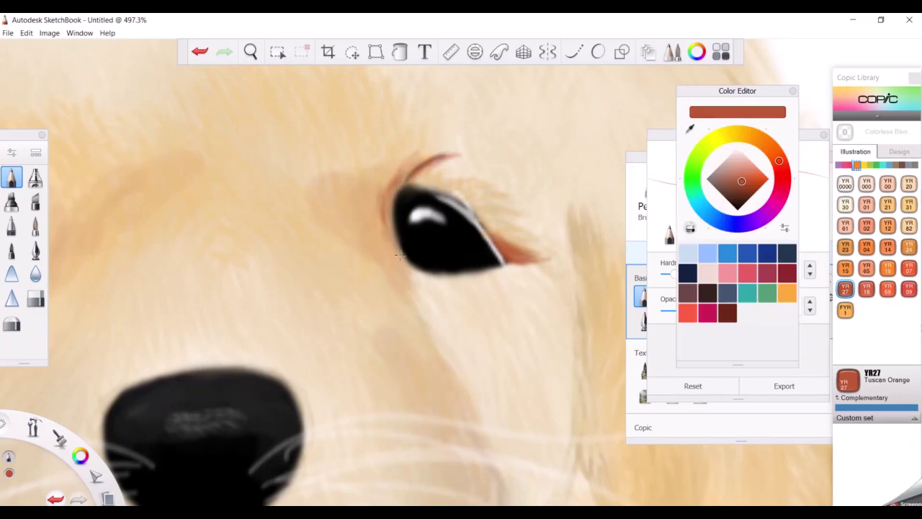
Step: Add fine Copic YR27 Tuscan Orange fur strokes around and below the right-hand eye, undoing one stroke
{"action": "mouse_move", "coordinate": [364, 201]}
{"action": "left_mouse_down"}
{"action": "mouse_move", "coordinate": [344, 237]}
{"action": "mouse_move", "coordinate": [386, 254]}
{"action": "mouse_move", "coordinate": [555, 274]}
{"action": "mouse_move", "coordinate": [586, 209]}
{"action": "mouse_move", "coordinate": [584, 155]}
{"action": "left_mouse_up"}
{"action": "key", "text": "ctrl+z"}
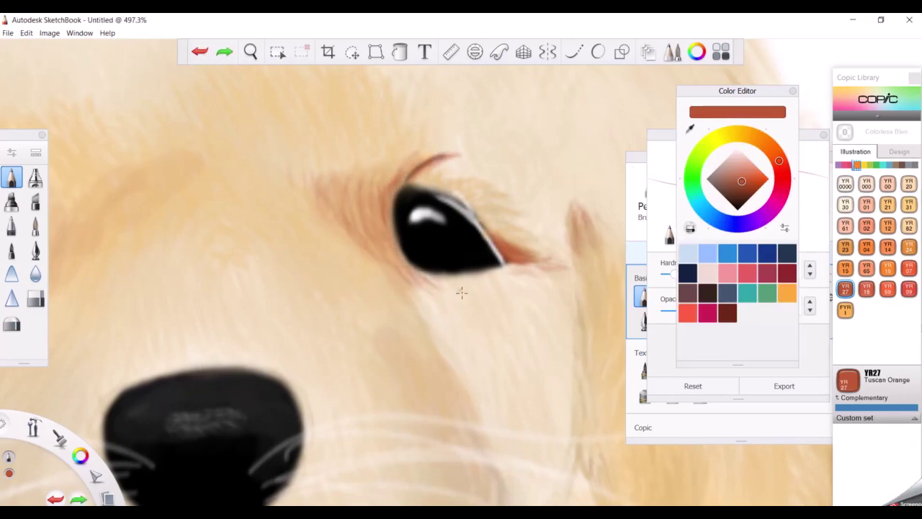
{"action": "left_click_drag", "start_coordinate": [428, 319], "coordinate": [477, 398]}
{"action": "left_click_drag", "start_coordinate": [506, 271], "coordinate": [544, 285]}
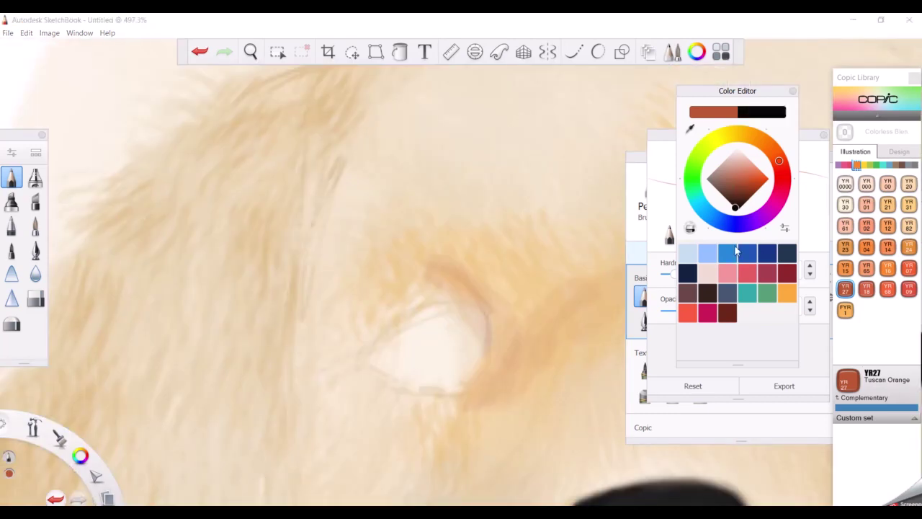
Step: Fill the left-hand eye with solid black and break up its lower edge with sampled beige fur strokes
{"action": "mouse_move", "coordinate": [425, 342]}
{"action": "left_mouse_down"}
{"action": "mouse_move", "coordinate": [373, 359]}
{"action": "mouse_move", "coordinate": [436, 323]}
{"action": "mouse_move", "coordinate": [482, 314]}
{"action": "mouse_move", "coordinate": [479, 360]}
{"action": "mouse_move", "coordinate": [457, 390]}
{"action": "mouse_move", "coordinate": [371, 364]}
{"action": "left_mouse_up"}
{"action": "left_click_drag", "start_coordinate": [479, 327], "coordinate": [461, 306]}
{"action": "left_click", "coordinate": [681, 93]}
{"action": "left_click", "coordinate": [391, 385], "text": "alt"}
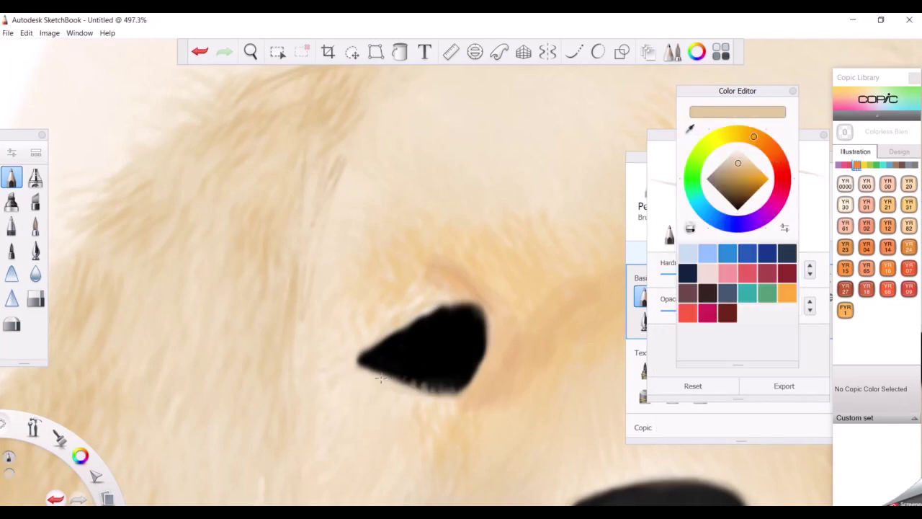
{"action": "left_click_drag", "start_coordinate": [381, 378], "coordinate": [454, 389]}
Step: Try a thin beige line at the left-hand eye's inner upper edge with the Pencil at size 0.5, and undo it
{"action": "mouse_move", "coordinate": [439, 306]}
{"action": "left_mouse_down"}
{"action": "mouse_move", "coordinate": [366, 353]}
{"action": "mouse_move", "coordinate": [372, 374]}
{"action": "mouse_move", "coordinate": [417, 325]}
{"action": "mouse_move", "coordinate": [457, 358]}
{"action": "left_mouse_up"}
{"action": "key", "text": "ctrl+z"}
{"action": "key", "text": "ctrl+y"}
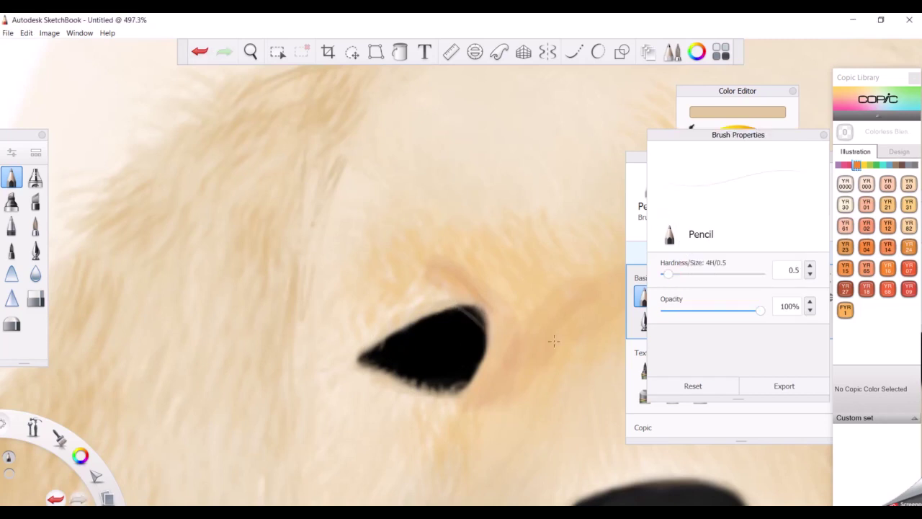
{"action": "key", "text": "ctrl+z"}
{"action": "key", "text": "ctrl+y"}
{"action": "key", "text": "ctrl+z"}
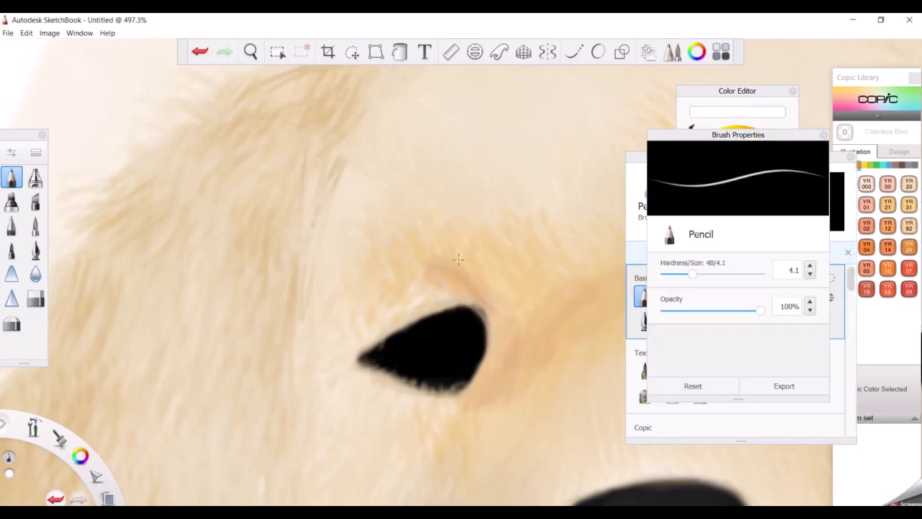
Step: Undo the stray dot and paint a curved white highlight in the left-hand eye with the Pencil at size 4.1
{"action": "key", "text": "ctrl+z"}
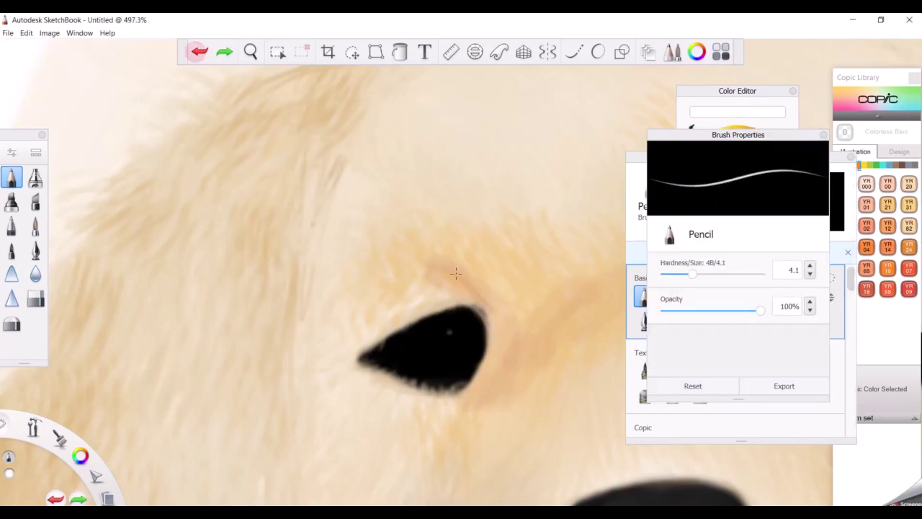
{"action": "left_click_drag", "start_coordinate": [453, 330], "coordinate": [470, 336]}
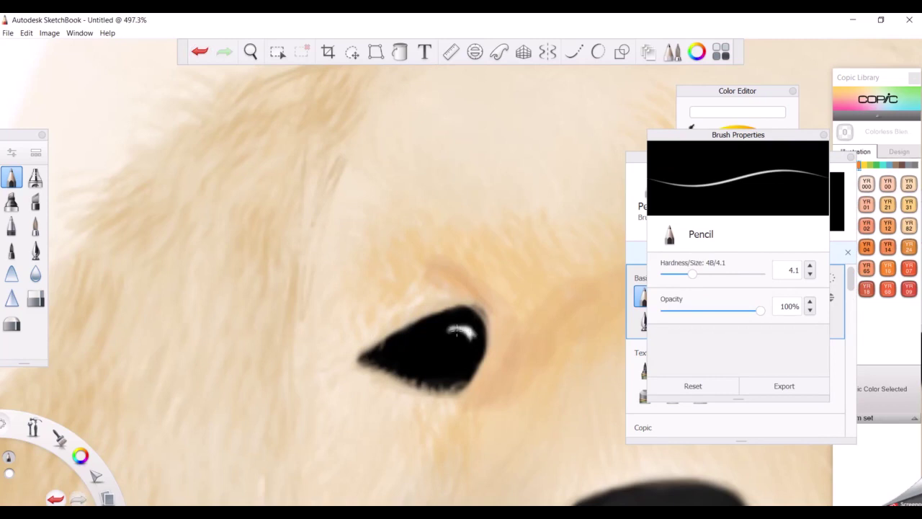
{"action": "left_click", "coordinate": [426, 315], "text": "alt"}
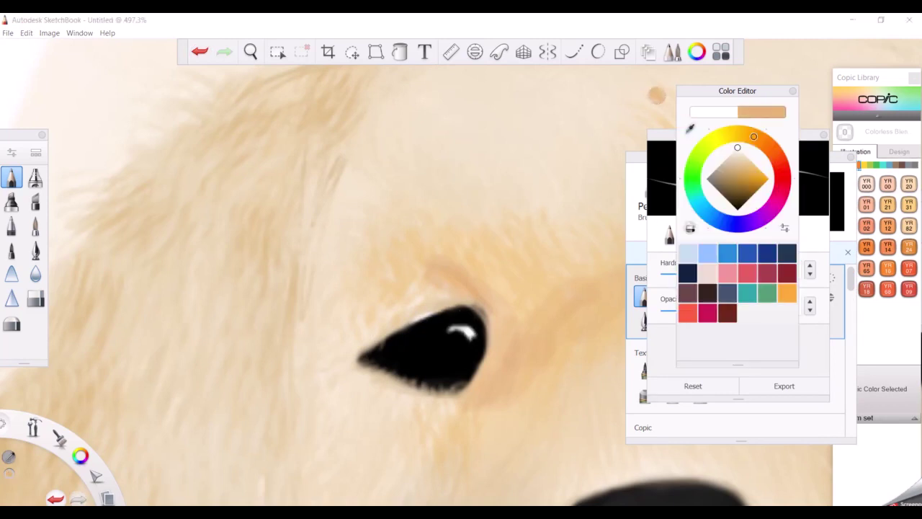
Step: Draw the left-hand eye's lid crease and fur lines at both corners in Copic YR27 Tuscan Orange, undoing the first brown attempts
{"action": "left_click", "coordinate": [459, 307], "text": "alt"}
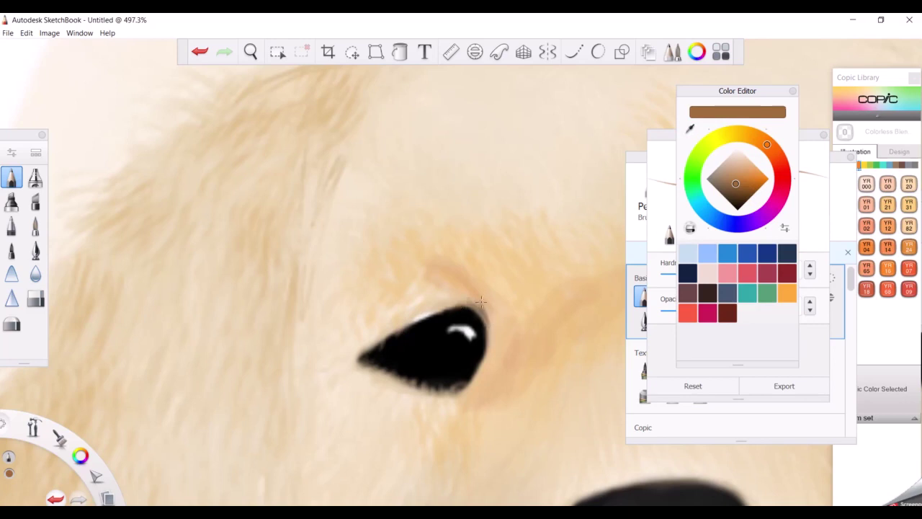
{"action": "key", "text": "ctrl+z"}
{"action": "mouse_move", "coordinate": [480, 301]}
{"action": "left_mouse_down"}
{"action": "mouse_move", "coordinate": [427, 261]}
{"action": "mouse_move", "coordinate": [450, 279]}
{"action": "left_mouse_up"}
{"action": "key", "text": "ctrl+z"}
{"action": "mouse_move", "coordinate": [346, 363]}
{"action": "left_mouse_down"}
{"action": "mouse_move", "coordinate": [314, 375]}
{"action": "mouse_move", "coordinate": [360, 362]}
{"action": "left_mouse_up"}
{"action": "left_click_drag", "start_coordinate": [366, 311], "coordinate": [427, 302]}
{"action": "left_click_drag", "start_coordinate": [383, 330], "coordinate": [292, 377]}
{"action": "left_click_drag", "start_coordinate": [396, 326], "coordinate": [337, 337]}
{"action": "left_click_drag", "start_coordinate": [425, 307], "coordinate": [363, 314]}
{"action": "left_click_drag", "start_coordinate": [385, 330], "coordinate": [358, 338]}
{"action": "left_click_drag", "start_coordinate": [489, 358], "coordinate": [564, 312]}
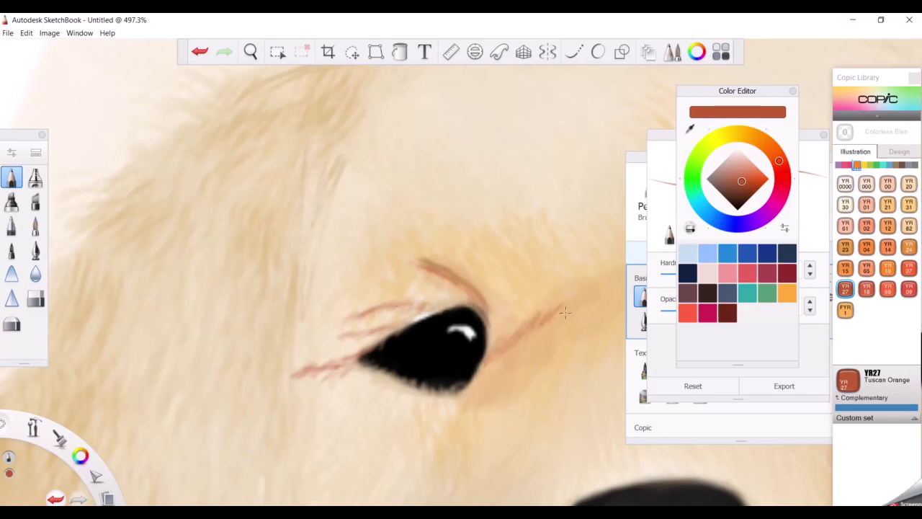
Step: Soften the fur around the left-hand eye's upper lid with a sampled pale beige
{"action": "scroll", "coordinate": [536, 388], "scroll_direction": "down", "scroll_amount": 5}
{"action": "scroll", "coordinate": [306, 346], "scroll_direction": "up", "scroll_amount": 5}
{"action": "left_click", "coordinate": [303, 348], "text": "alt"}
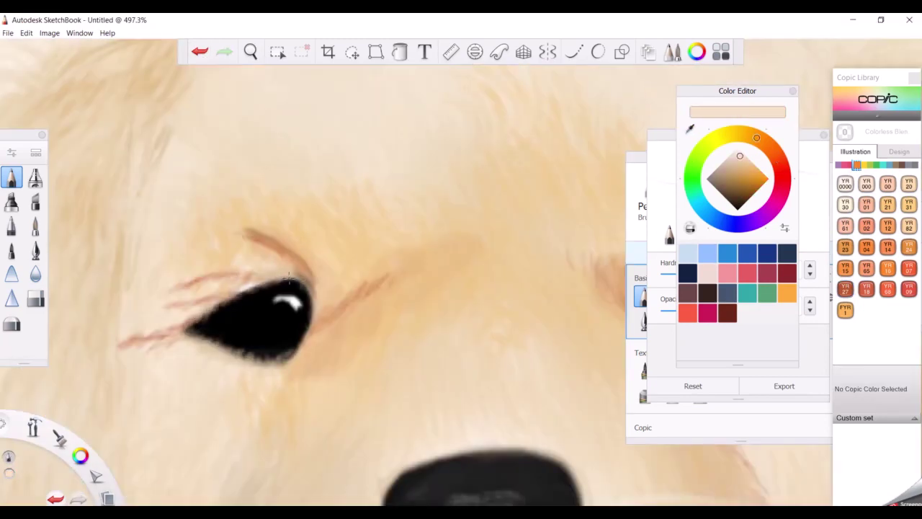
{"action": "scroll", "coordinate": [335, 396], "scroll_direction": "down", "scroll_amount": 5}
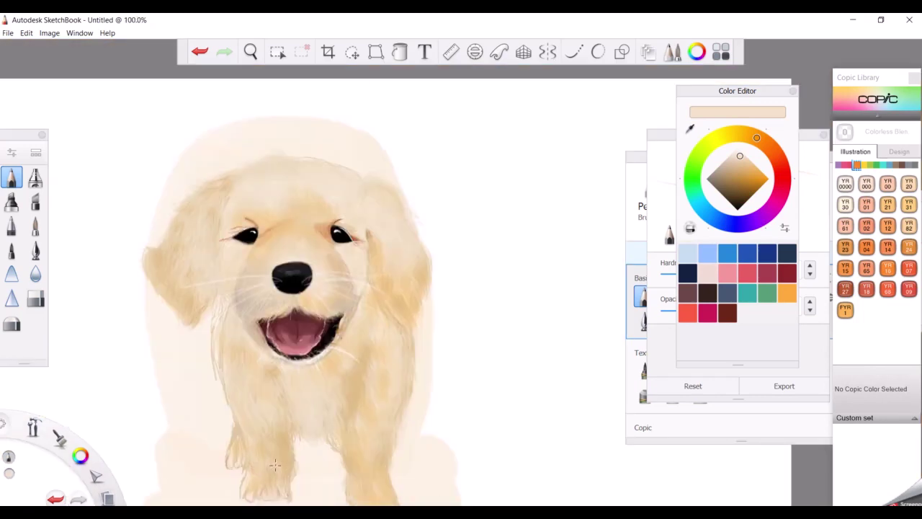
Step: Sketch short fur strokes on the left-hand front paw in Copic YR27 with the Pencil and blend them with sampled beige tones
{"action": "left_click", "coordinate": [845, 288]}
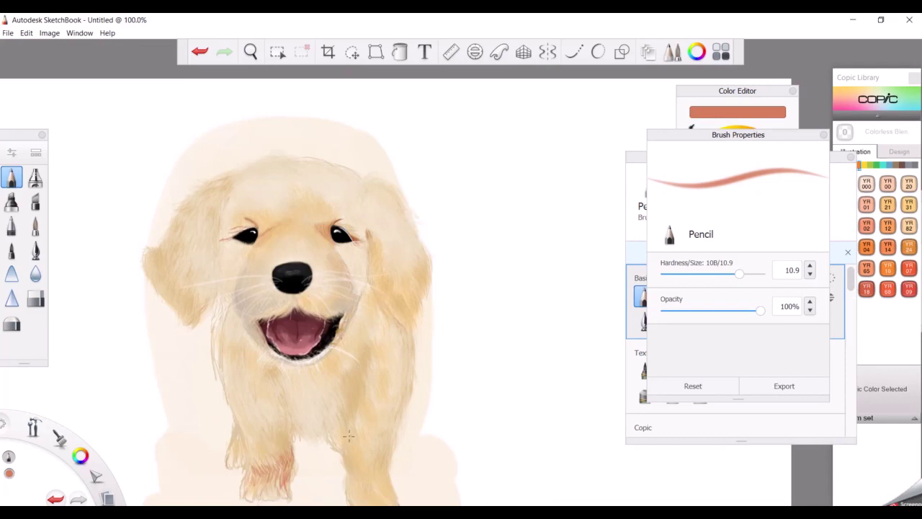
{"action": "left_click", "coordinate": [200, 51]}
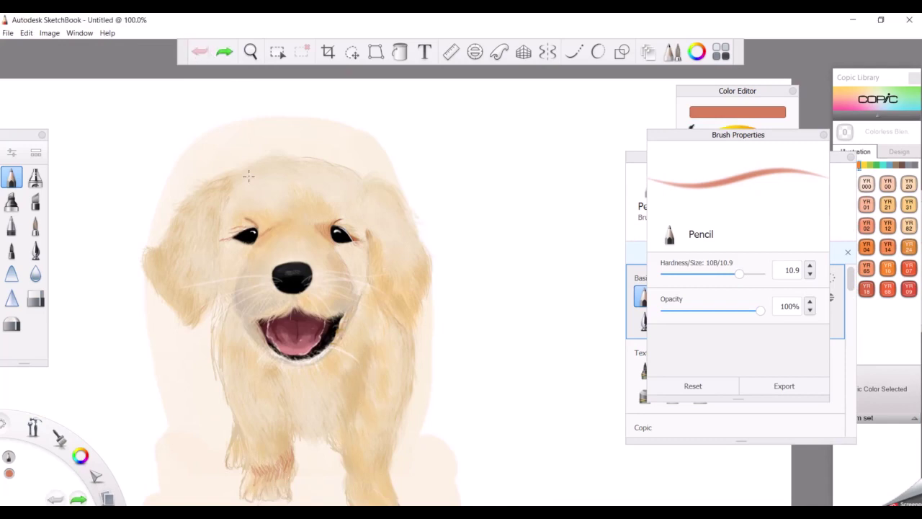
{"action": "left_click_drag", "start_coordinate": [247, 176], "coordinate": [301, 436]}
{"action": "left_click", "coordinate": [334, 358], "text": "alt"}
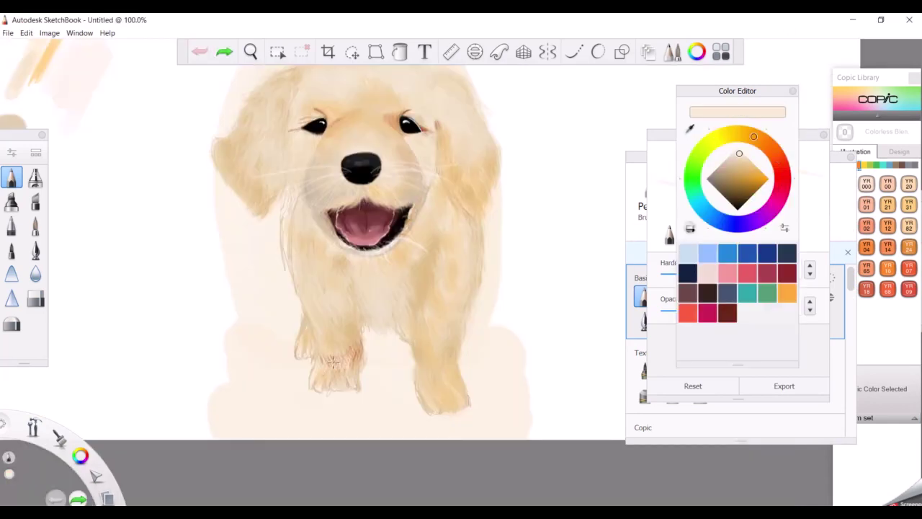
{"action": "left_click", "coordinate": [334, 360]}
{"action": "left_click", "coordinate": [354, 345], "text": "alt"}
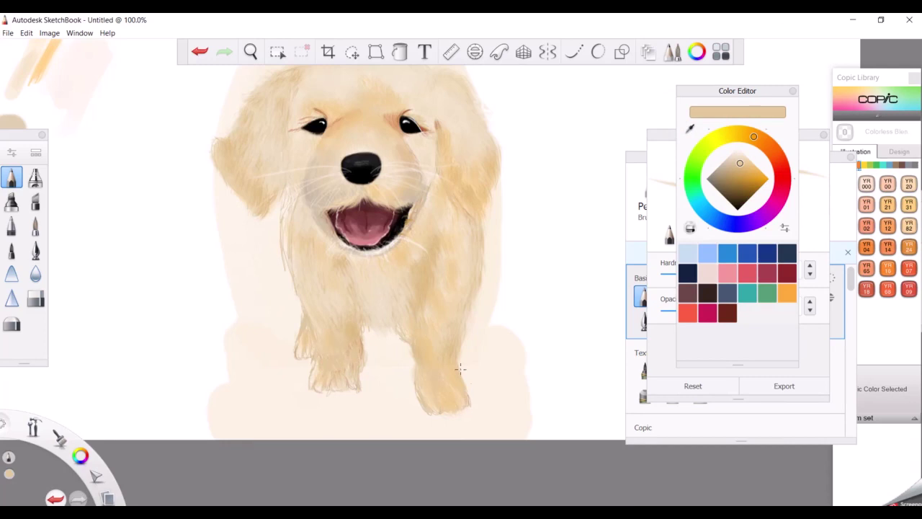
Step: Draw black claws on the two left-hand paws with the Pencil and blend tan fur over the paws with a Synthetic Paint brush
{"action": "left_click", "coordinate": [311, 393], "text": "alt"}
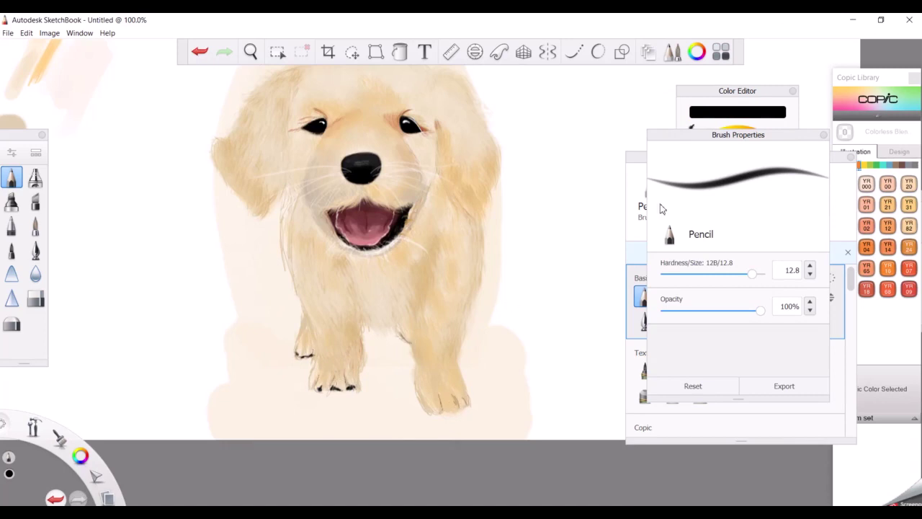
{"action": "left_click", "coordinate": [36, 225]}
{"action": "left_click", "coordinate": [330, 384], "text": "alt"}
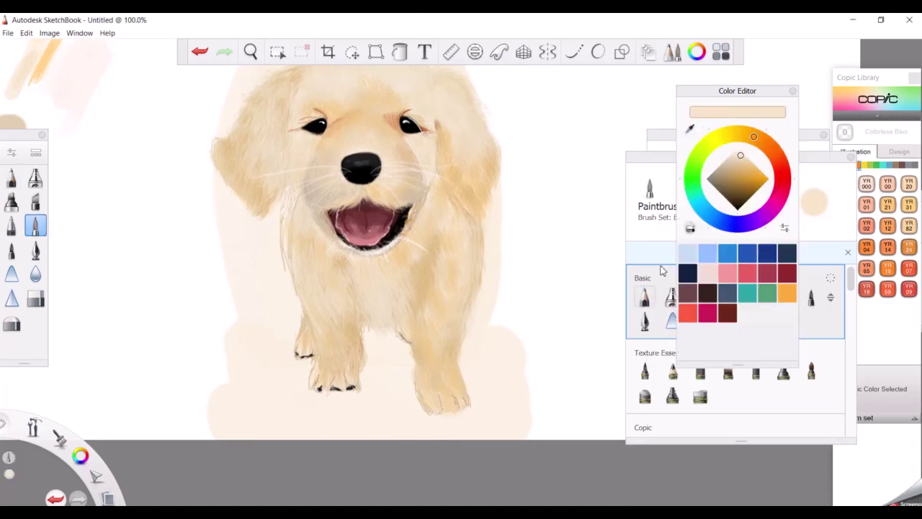
{"action": "scroll", "coordinate": [663, 270], "scroll_direction": "down", "scroll_amount": 3}
{"action": "left_click", "coordinate": [645, 372]}
{"action": "left_click", "coordinate": [304, 349], "text": "alt"}
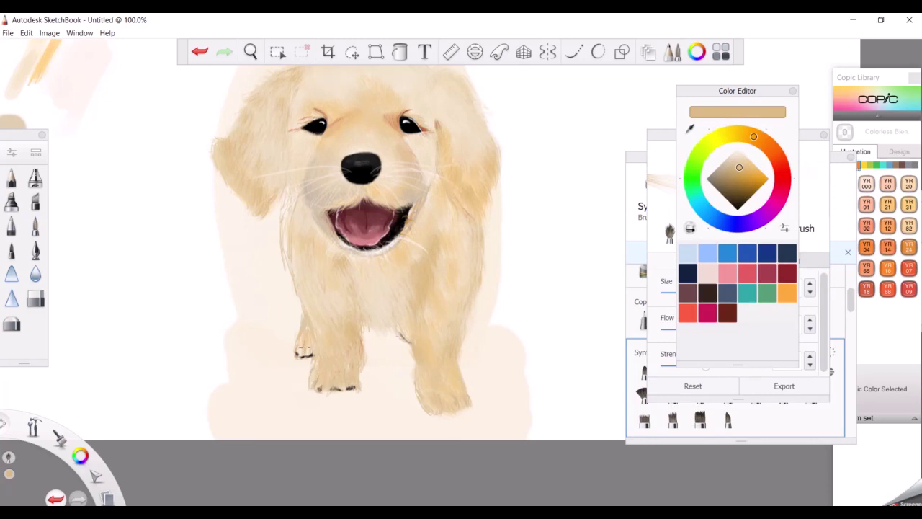
Step: Draw black claws on the right-hand front paw with the Pencil, and undo the test stroke beside the puppy
{"action": "left_click", "coordinate": [11, 176]}
{"action": "left_click", "coordinate": [438, 412], "text": "alt"}
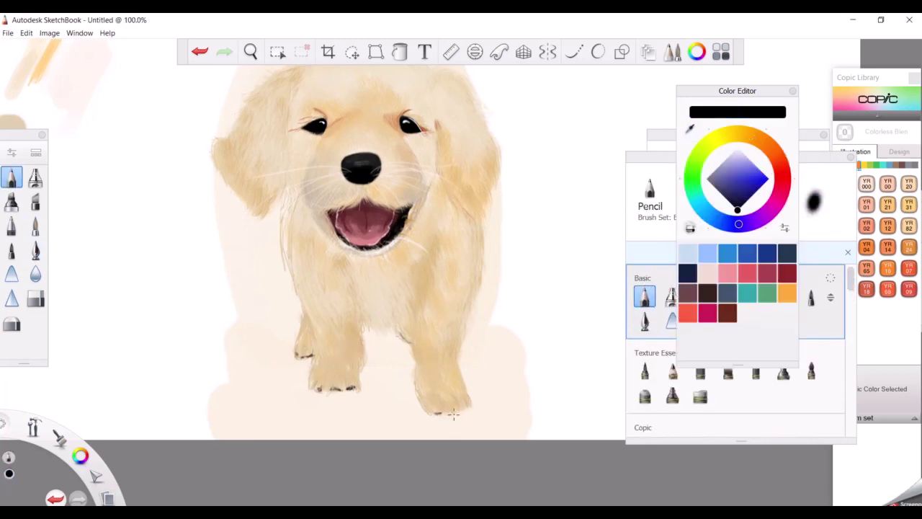
{"action": "left_click_drag", "start_coordinate": [591, 122], "coordinate": [599, 200]}
{"action": "left_click", "coordinate": [202, 54]}
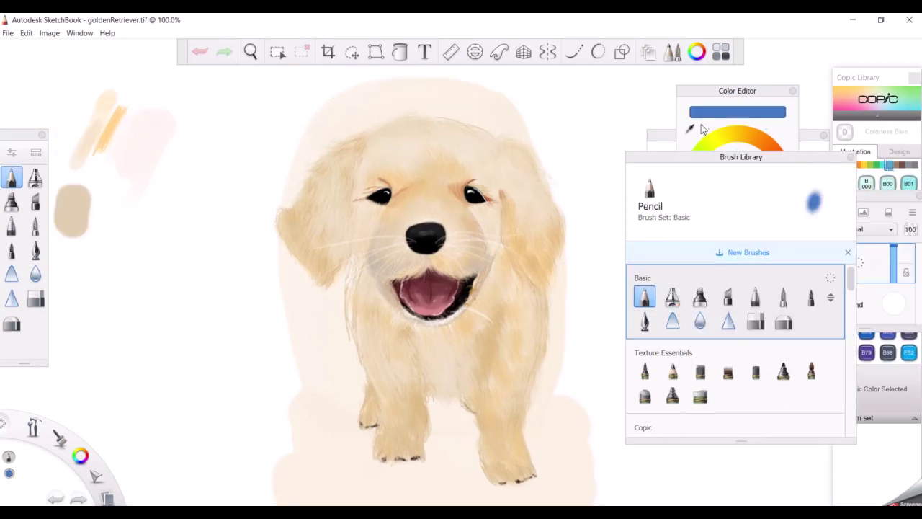
Step: Trim the rough sketch edges along both sides of the puppy's body in pale peach with the Paintbrush at sizes 13.7 and 11.7
{"action": "double_click", "coordinate": [783, 296]}
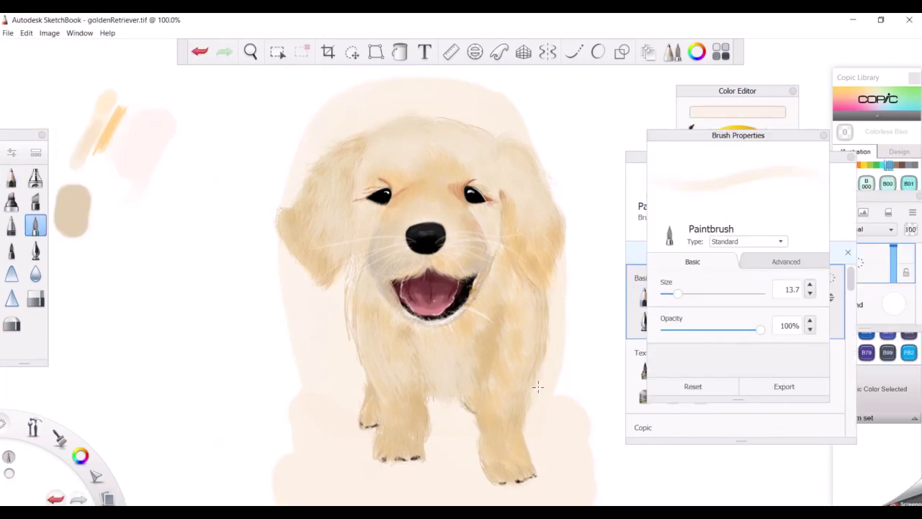
{"action": "left_click", "coordinate": [786, 262]}
{"action": "left_click", "coordinate": [692, 262]}
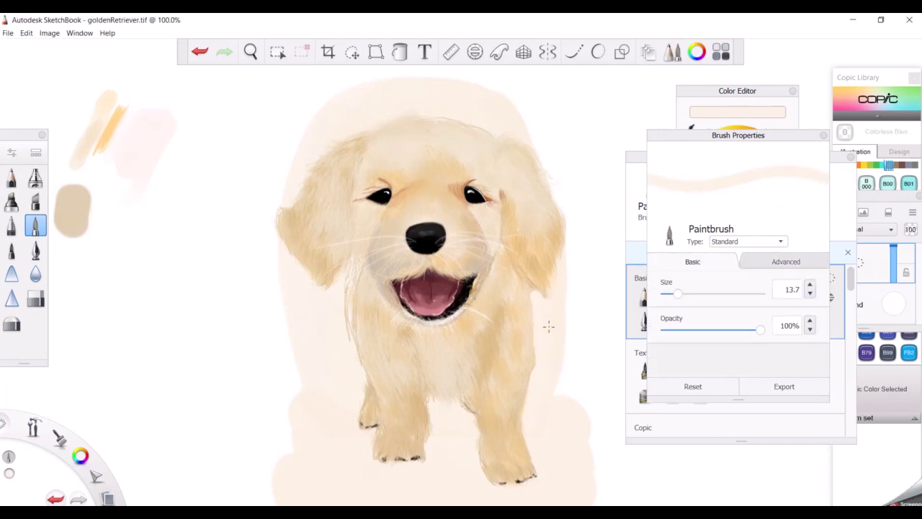
{"action": "left_click_drag", "start_coordinate": [681, 303], "coordinate": [667, 297]}
{"action": "key", "text": "bracketright"}
{"action": "left_click", "coordinate": [225, 54]}
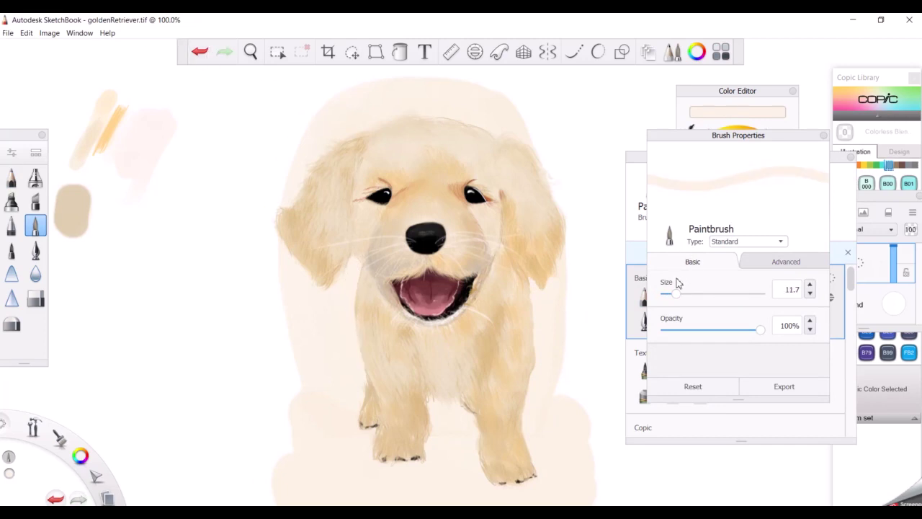
{"action": "left_click", "coordinate": [201, 53]}
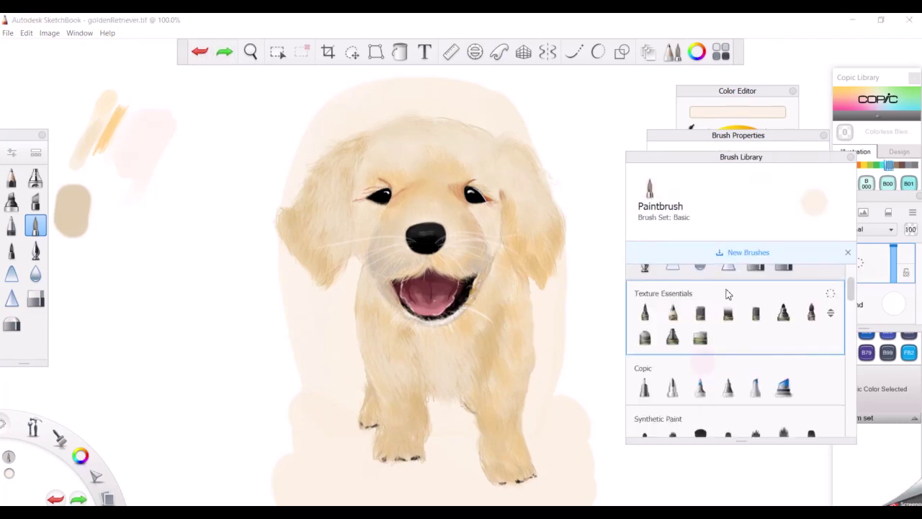
Step: Shade the fur at the top of the right-hand foreleg with the Synthetic Bristle Round Brush in sampled beige and golden tones
{"action": "scroll", "coordinate": [727, 294], "scroll_direction": "down", "scroll_amount": 2}
{"action": "left_click", "coordinate": [783, 359]}
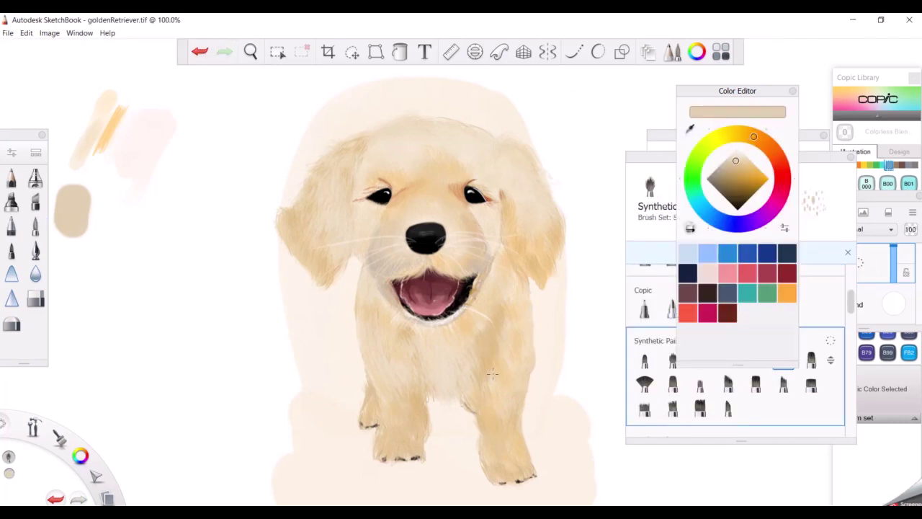
{"action": "left_click", "coordinate": [505, 355], "text": "alt"}
{"action": "left_click", "coordinate": [501, 354], "text": "alt"}
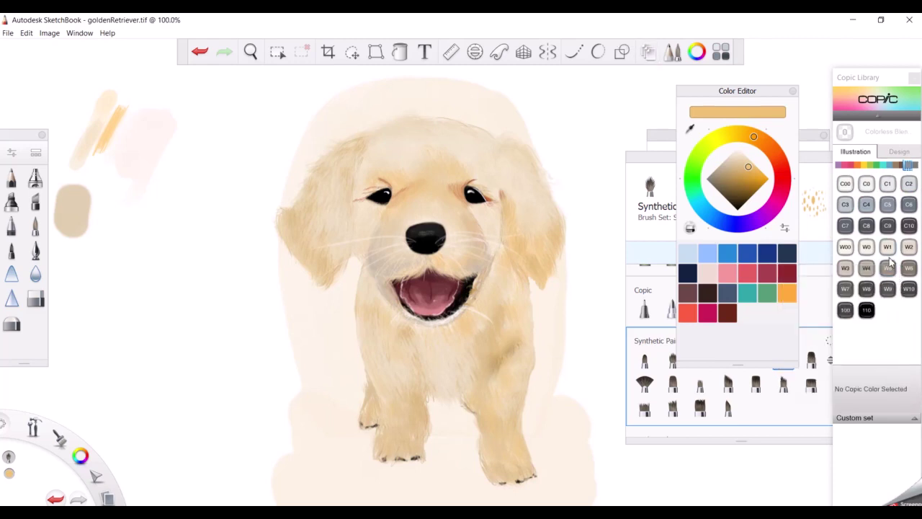
Step: Try dark grey fur between the nose and mouth in Copic C10 with the Synthetic Bristle Round Brush, and undo the strokes
{"action": "left_click", "coordinate": [908, 226]}
{"action": "key", "text": "ctrl+b"}
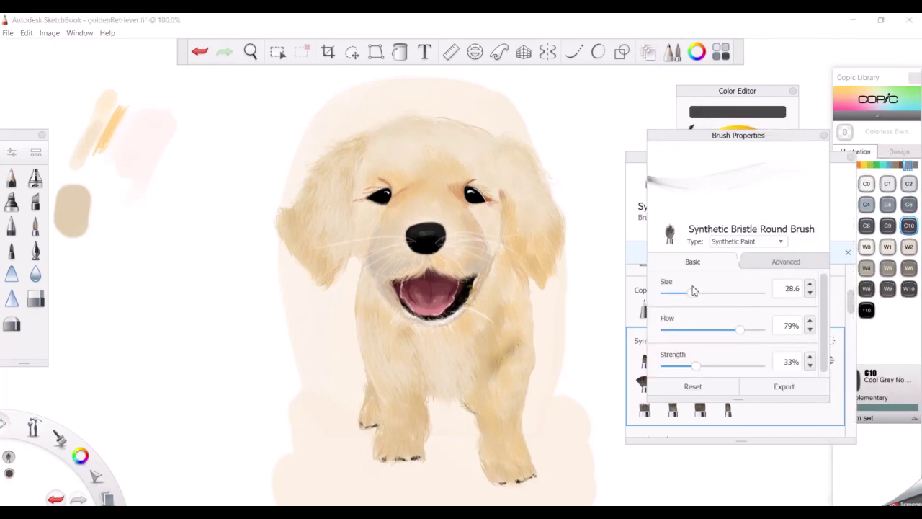
{"action": "scroll", "coordinate": [431, 280], "scroll_direction": "up", "scroll_amount": 10}
{"action": "scroll", "coordinate": [431, 281], "scroll_direction": "down", "scroll_amount": 6}
{"action": "key", "text": "ctrl+b"}
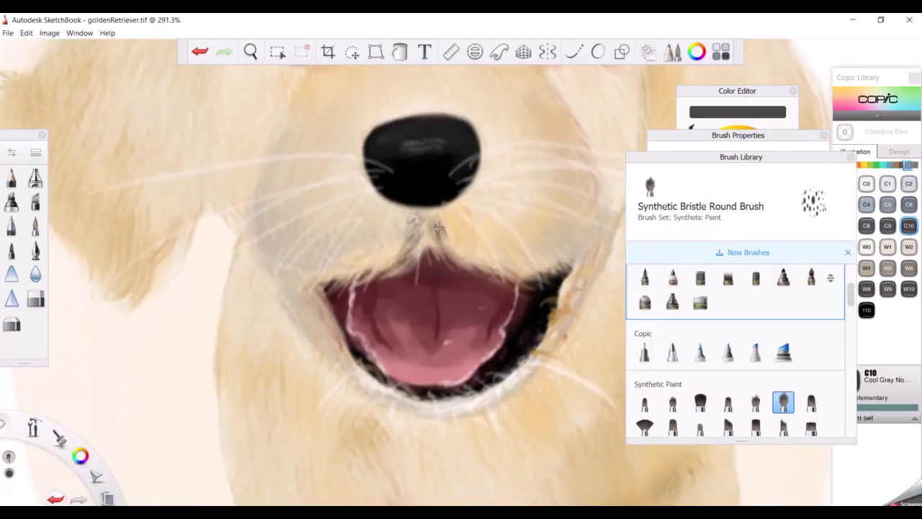
{"action": "left_click_drag", "start_coordinate": [454, 229], "coordinate": [476, 260]}
{"action": "mouse_move", "coordinate": [418, 216]}
{"action": "left_mouse_down"}
{"action": "mouse_move", "coordinate": [400, 256]}
{"action": "mouse_move", "coordinate": [461, 245]}
{"action": "left_mouse_up"}
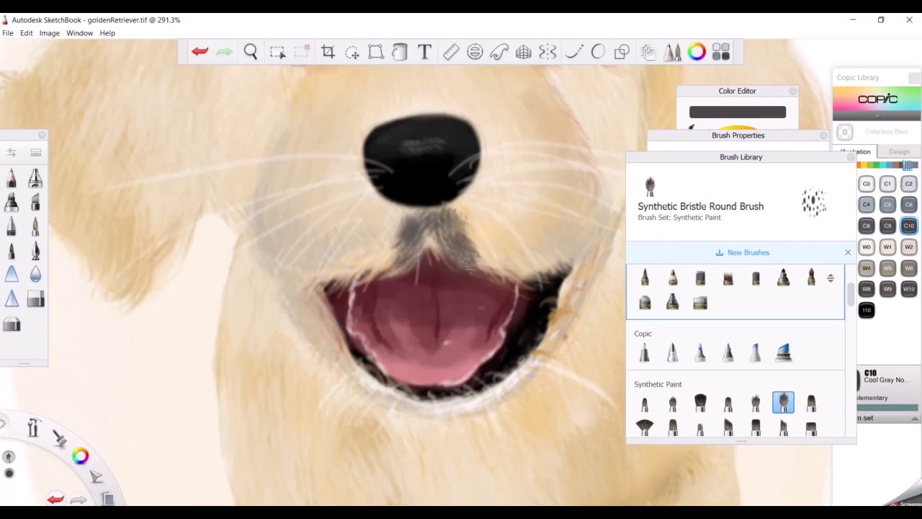
{"action": "left_click", "coordinate": [201, 52]}
{"action": "left_click", "coordinate": [201, 53]}
{"action": "left_click", "coordinate": [201, 53]}
{"action": "left_click", "coordinate": [204, 52]}
{"action": "left_click", "coordinate": [203, 52]}
{"action": "left_click", "coordinate": [205, 51]}
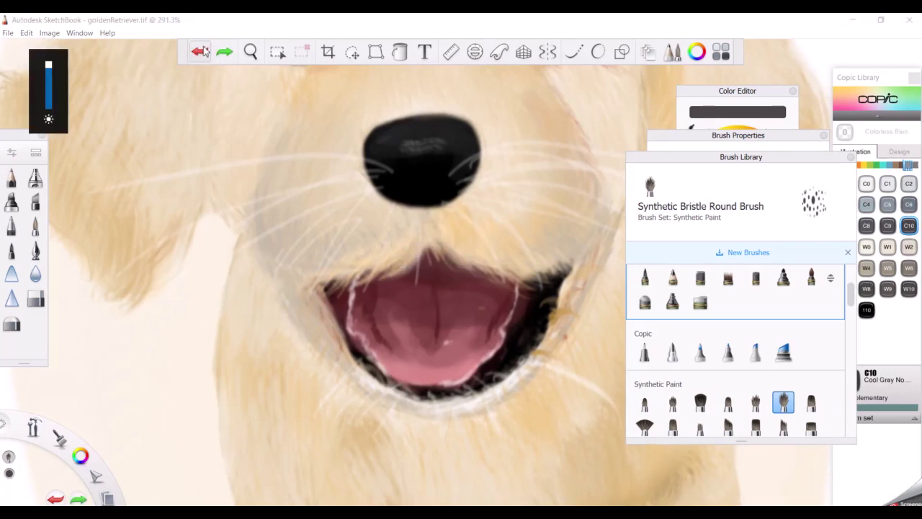
Step: Paint grey fur between the nose and mouth in Copic C5 with the Synthetic Bristle Round Brush and darken it with C9
{"action": "left_click", "coordinate": [888, 204]}
{"action": "mouse_move", "coordinate": [418, 216]}
{"action": "left_mouse_down"}
{"action": "mouse_move", "coordinate": [408, 241]}
{"action": "mouse_move", "coordinate": [408, 218]}
{"action": "mouse_move", "coordinate": [395, 212]}
{"action": "mouse_move", "coordinate": [394, 228]}
{"action": "mouse_move", "coordinate": [408, 241]}
{"action": "mouse_move", "coordinate": [443, 221]}
{"action": "mouse_move", "coordinate": [468, 261]}
{"action": "left_mouse_up"}
{"action": "mouse_move", "coordinate": [461, 205]}
{"action": "left_mouse_down"}
{"action": "mouse_move", "coordinate": [484, 240]}
{"action": "mouse_move", "coordinate": [447, 248]}
{"action": "mouse_move", "coordinate": [479, 266]}
{"action": "left_mouse_up"}
{"action": "left_click", "coordinate": [888, 226]}
{"action": "mouse_move", "coordinate": [418, 212]}
{"action": "left_mouse_down"}
{"action": "mouse_move", "coordinate": [403, 262]}
{"action": "mouse_move", "coordinate": [453, 215]}
{"action": "left_mouse_up"}
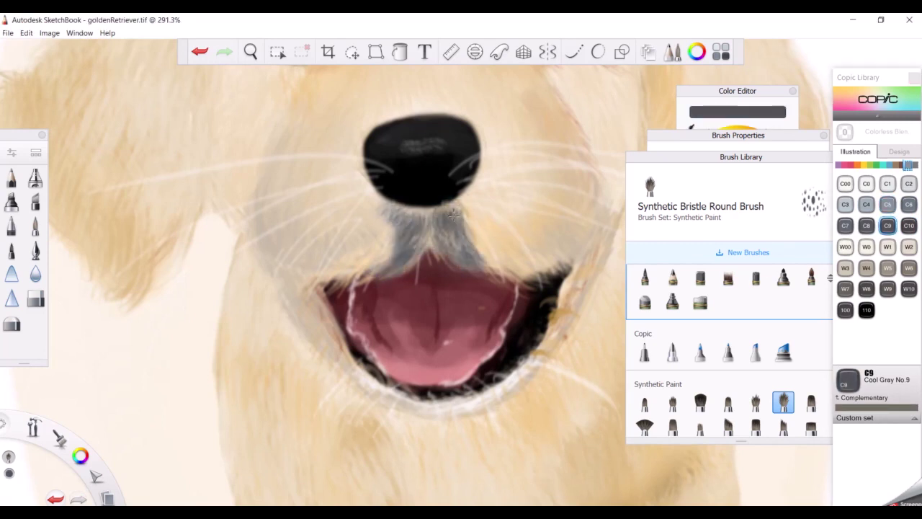
Step: Extend the C9 fur under the nose at strength 10% and add a centre line and short hairs in 110 Special Black with the Pencil
{"action": "mouse_move", "coordinate": [388, 282]}
{"action": "left_mouse_down"}
{"action": "mouse_move", "coordinate": [389, 226]}
{"action": "mouse_move", "coordinate": [382, 267]}
{"action": "left_mouse_up"}
{"action": "left_click", "coordinate": [760, 135]}
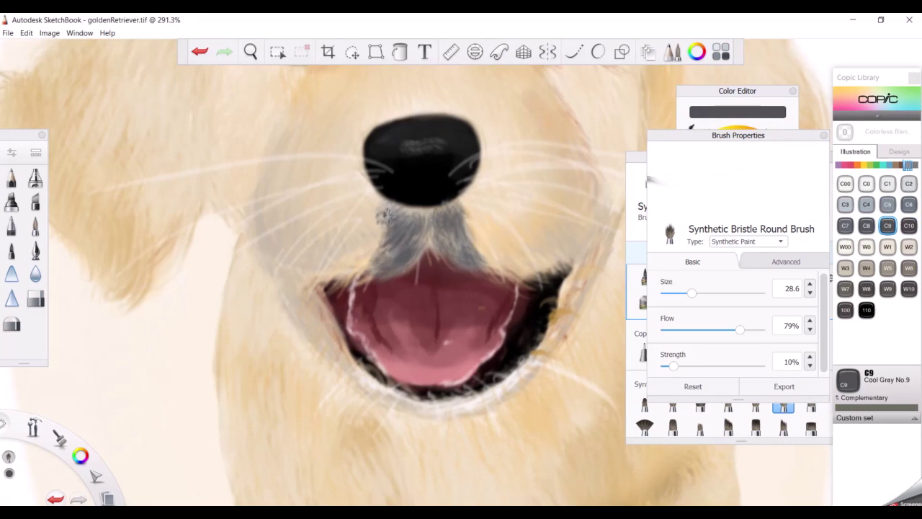
{"action": "left_click_drag", "start_coordinate": [464, 202], "coordinate": [497, 270]}
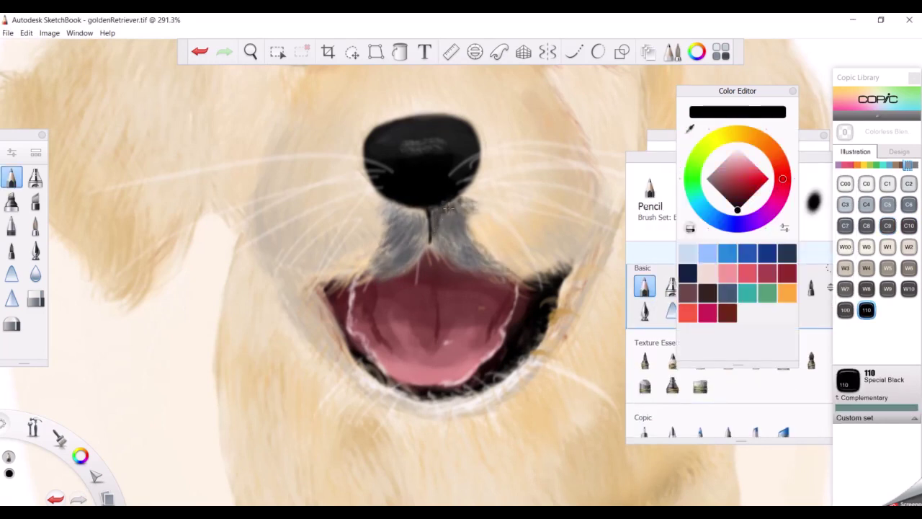
{"action": "mouse_move", "coordinate": [409, 211]}
{"action": "left_mouse_down"}
{"action": "mouse_move", "coordinate": [433, 231]}
{"action": "mouse_move", "coordinate": [423, 245]}
{"action": "mouse_move", "coordinate": [416, 214]}
{"action": "mouse_move", "coordinate": [437, 217]}
{"action": "mouse_move", "coordinate": [463, 204]}
{"action": "mouse_move", "coordinate": [439, 247]}
{"action": "mouse_move", "coordinate": [404, 214]}
{"action": "mouse_move", "coordinate": [430, 243]}
{"action": "mouse_move", "coordinate": [465, 198]}
{"action": "left_mouse_up"}
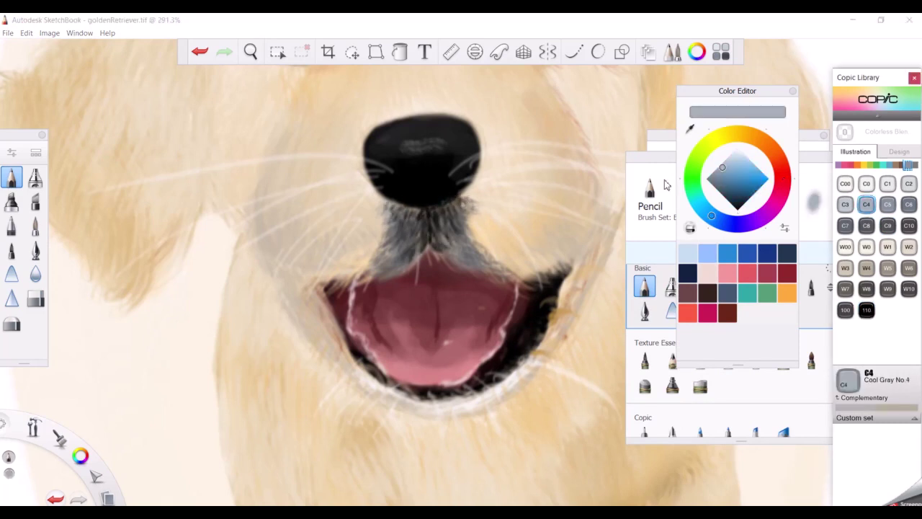
Step: Try a Copic C4 highlight on the nose's right-hand side with Synthetic Paint brushes and the Pencil, and undo each attempt
{"action": "left_click", "coordinate": [756, 326]}
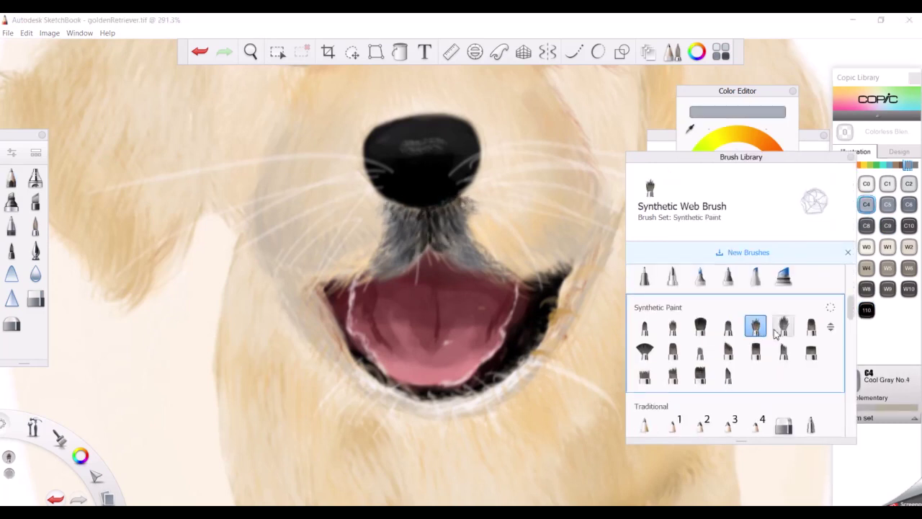
{"action": "double_click", "coordinate": [784, 327]}
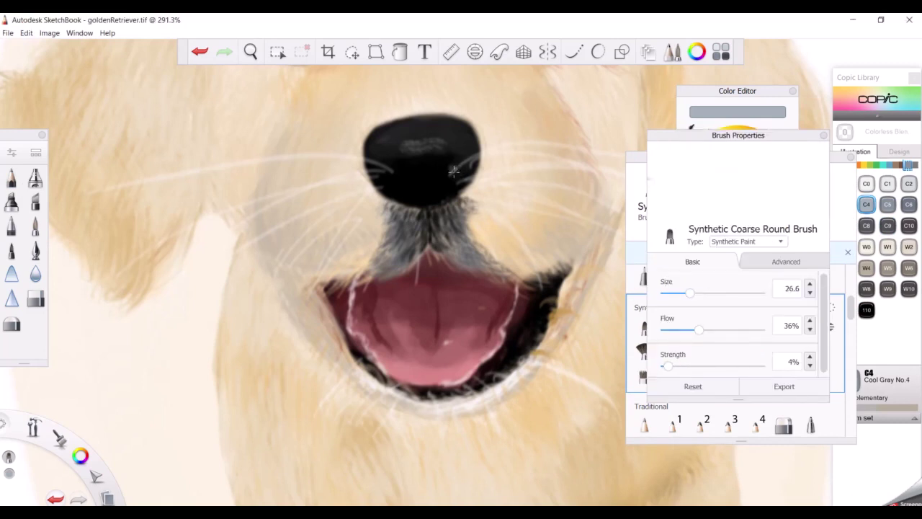
{"action": "left_click", "coordinate": [199, 51]}
{"action": "scroll", "coordinate": [735, 346], "scroll_direction": "up", "scroll_amount": 5}
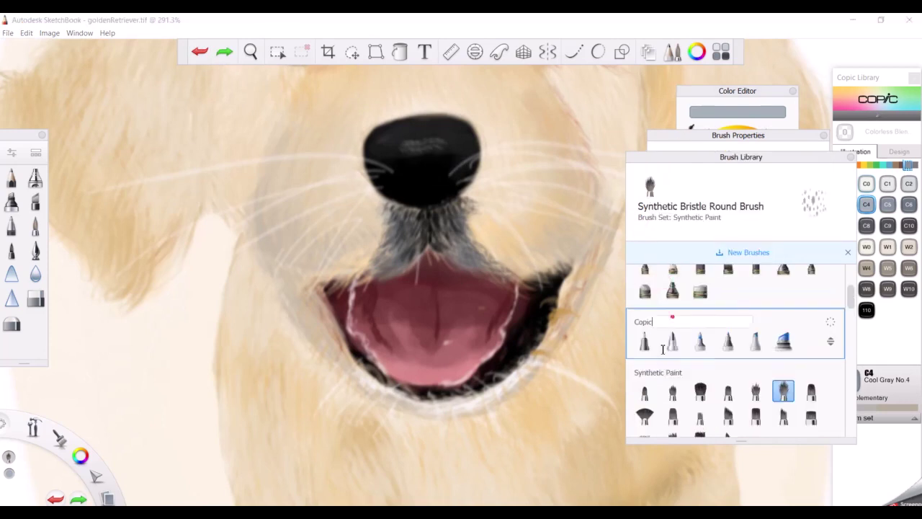
{"action": "left_click", "coordinate": [645, 295]}
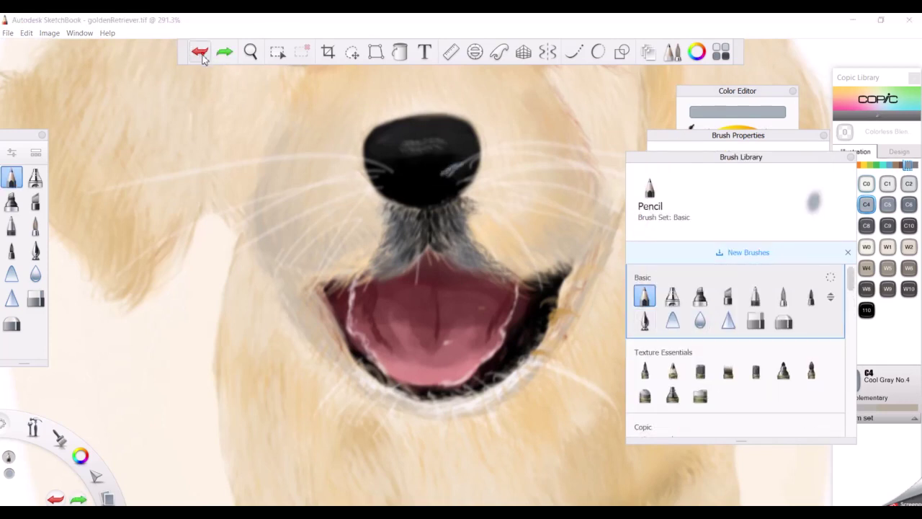
{"action": "key", "text": "ctrl+z"}
{"action": "left_click_drag", "start_coordinate": [443, 173], "coordinate": [465, 164]}
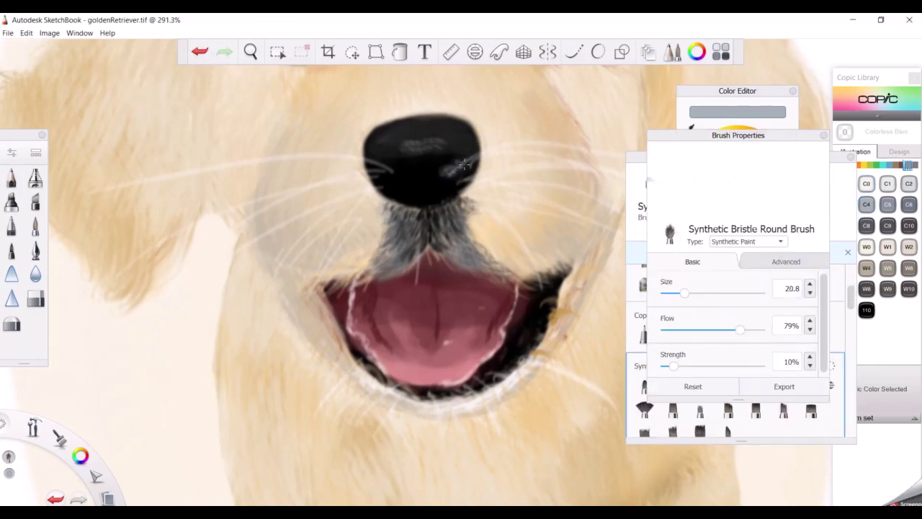
{"action": "left_click", "coordinate": [200, 52]}
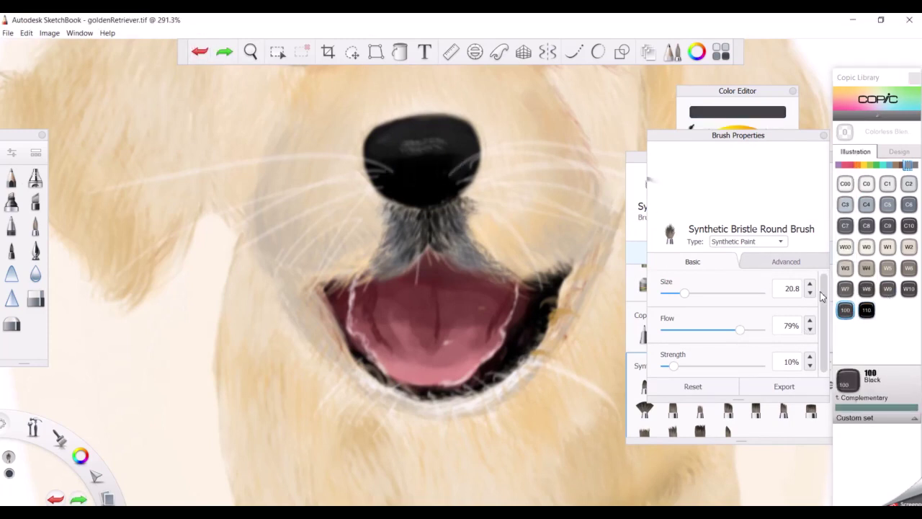
{"action": "left_click", "coordinate": [908, 288]}
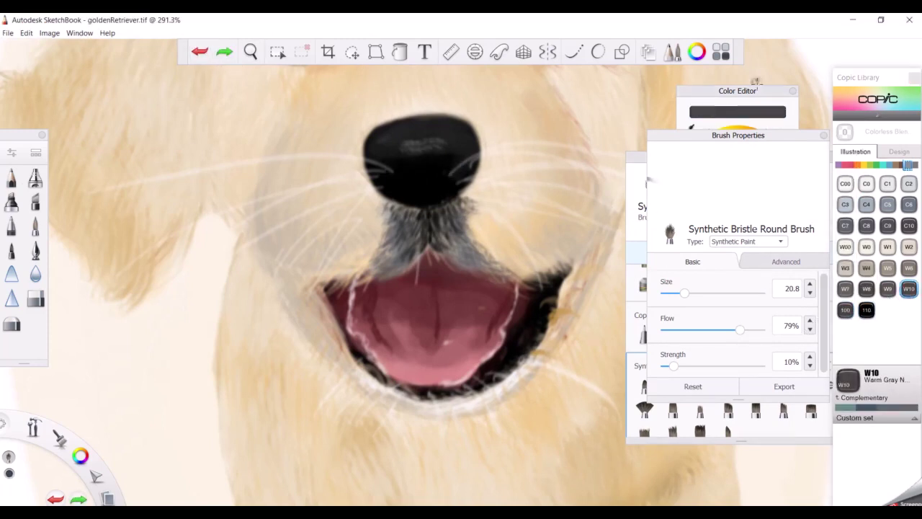
Step: Paint pale beige fur along the upper lip, covering the lower edges of the grey patch with the Synthetic Bristle Round Brush
{"action": "left_click", "coordinate": [756, 90]}
{"action": "left_click", "coordinate": [739, 158]}
{"action": "mouse_move", "coordinate": [441, 251]}
{"action": "left_mouse_down"}
{"action": "mouse_move", "coordinate": [500, 279]}
{"action": "mouse_move", "coordinate": [547, 277]}
{"action": "left_mouse_up"}
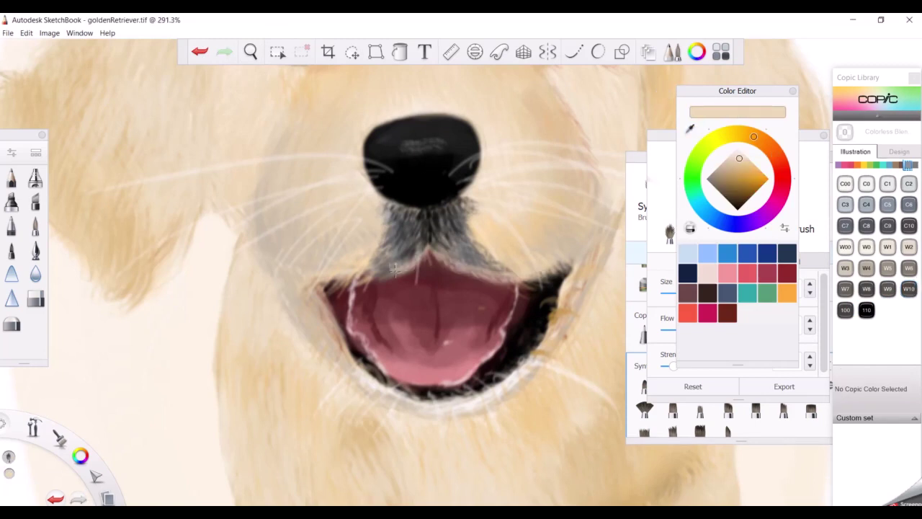
{"action": "left_click_drag", "start_coordinate": [394, 270], "coordinate": [333, 283]}
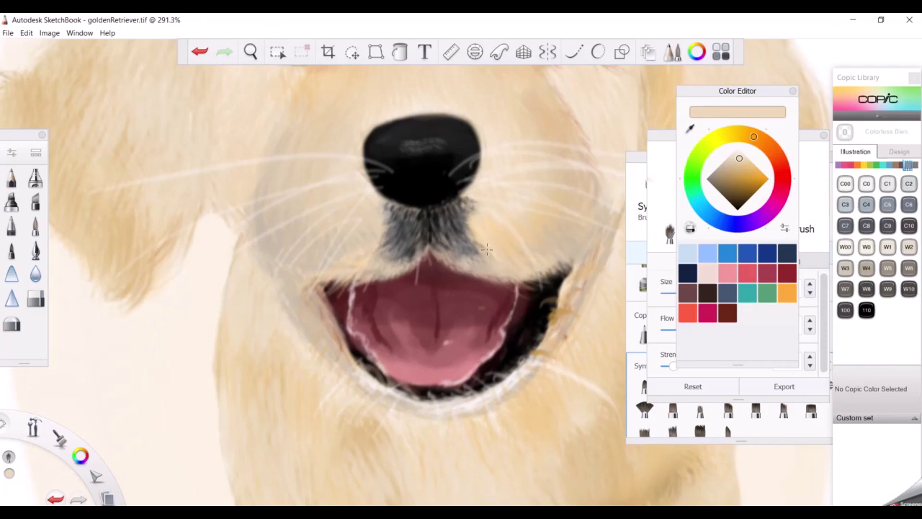
Step: Soften the brown crease and fur lines at the left-hand eye's inner corner with a sampled orange tan
{"action": "scroll", "coordinate": [334, 272], "scroll_direction": "down", "scroll_amount": 5}
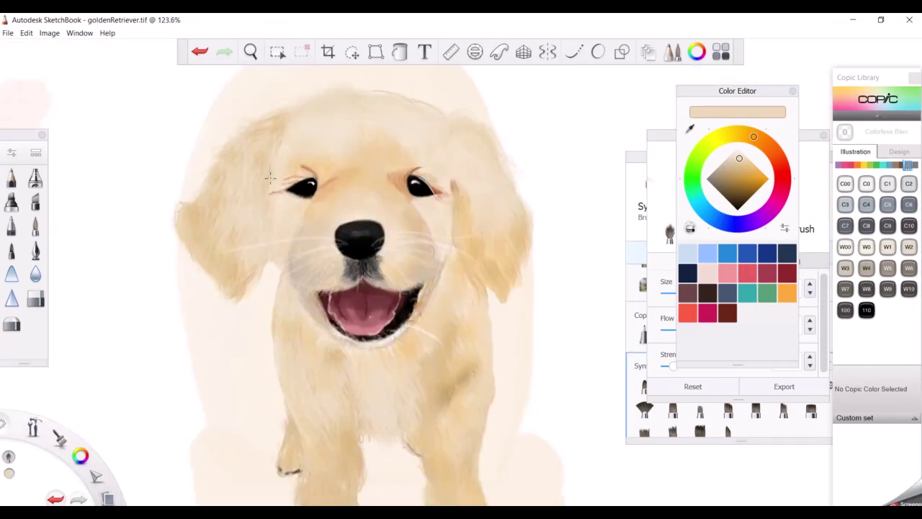
{"action": "scroll", "coordinate": [305, 165], "scroll_direction": "up", "scroll_amount": 8}
{"action": "left_click", "coordinate": [453, 113], "text": "alt"}
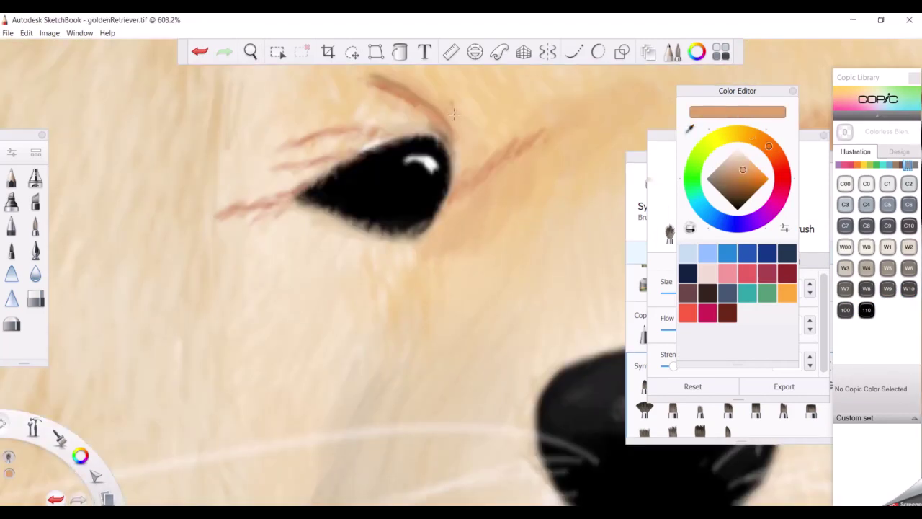
{"action": "mouse_move", "coordinate": [486, 153]}
{"action": "left_mouse_down"}
{"action": "mouse_move", "coordinate": [532, 141]}
{"action": "mouse_move", "coordinate": [476, 125]}
{"action": "mouse_move", "coordinate": [460, 165]}
{"action": "mouse_move", "coordinate": [544, 137]}
{"action": "left_mouse_up"}
{"action": "left_click_drag", "start_coordinate": [382, 79], "coordinate": [539, 168]}
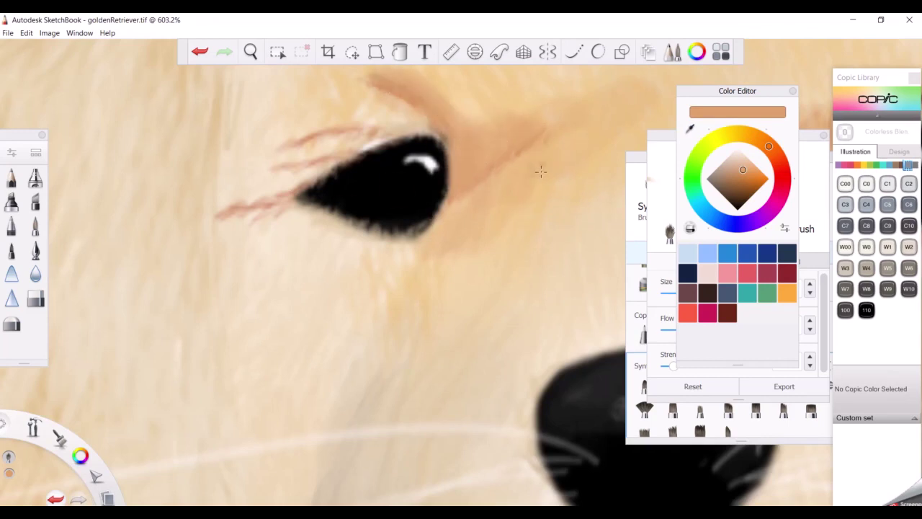
Step: Brush orange tan over the reddish lines above the outer half of the left-hand eye
{"action": "mouse_move", "coordinate": [346, 173]}
{"action": "left_mouse_down"}
{"action": "mouse_move", "coordinate": [292, 176]}
{"action": "mouse_move", "coordinate": [334, 143]}
{"action": "mouse_move", "coordinate": [403, 119]}
{"action": "mouse_move", "coordinate": [396, 111]}
{"action": "mouse_move", "coordinate": [322, 121]}
{"action": "left_mouse_up"}
{"action": "scroll", "coordinate": [600, 291], "scroll_direction": "down", "scroll_amount": 10}
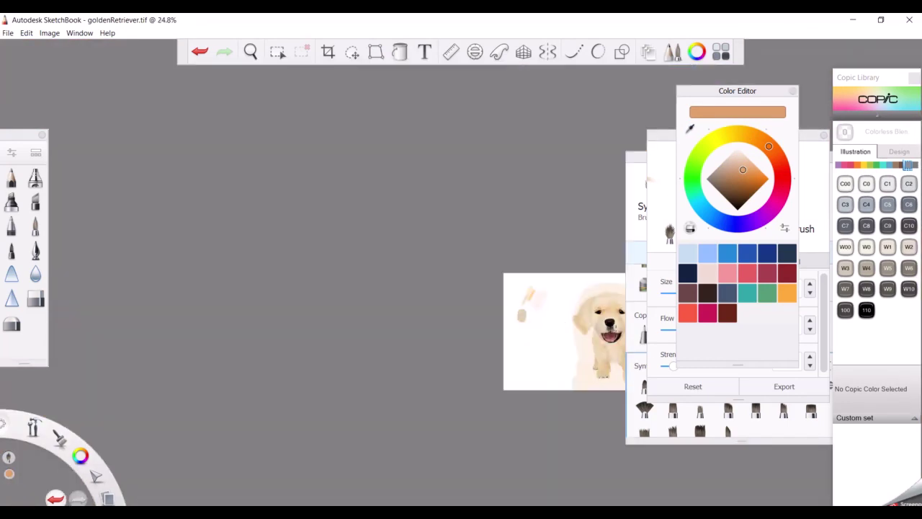
{"action": "scroll", "coordinate": [571, 290], "scroll_direction": "up", "scroll_amount": 5}
{"action": "scroll", "coordinate": [571, 290], "scroll_direction": "down", "scroll_amount": 5}
{"action": "scroll", "coordinate": [120, 346], "scroll_direction": "up", "scroll_amount": 5}
{"action": "scroll", "coordinate": [82, 360], "scroll_direction": "down", "scroll_amount": 5}
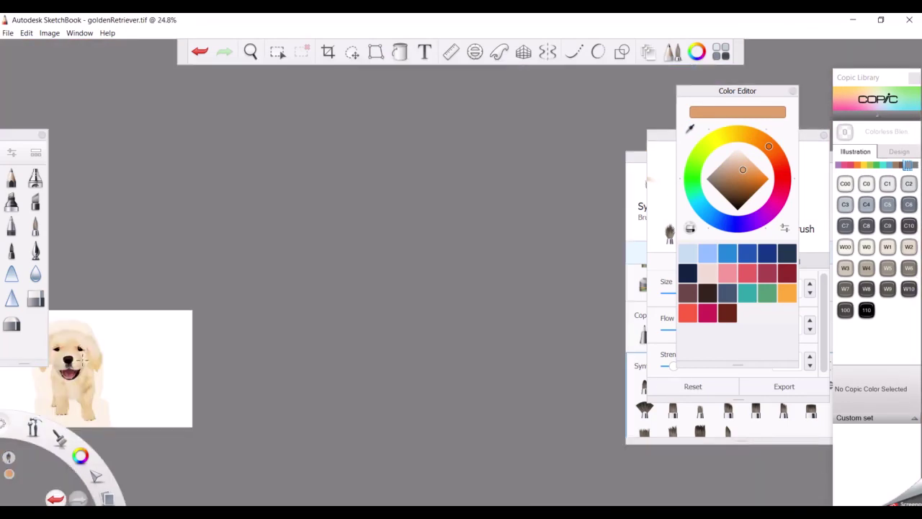
{"action": "scroll", "coordinate": [88, 339], "scroll_direction": "up", "scroll_amount": 10}
{"action": "scroll", "coordinate": [88, 339], "scroll_direction": "down", "scroll_amount": 5}
{"action": "scroll", "coordinate": [130, 270], "scroll_direction": "up", "scroll_amount": 10}
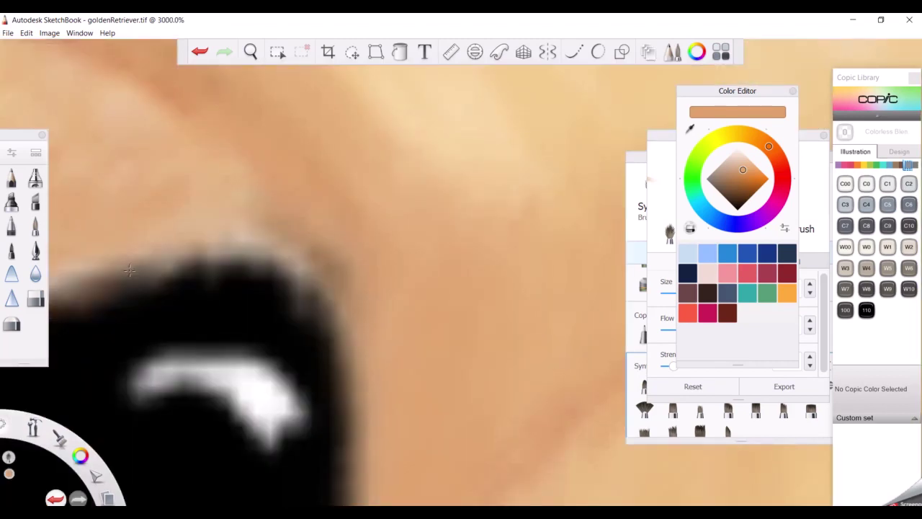
{"action": "scroll", "coordinate": [129, 270], "scroll_direction": "down", "scroll_amount": 10}
{"action": "scroll", "coordinate": [600, 239], "scroll_direction": "up", "scroll_amount": 10}
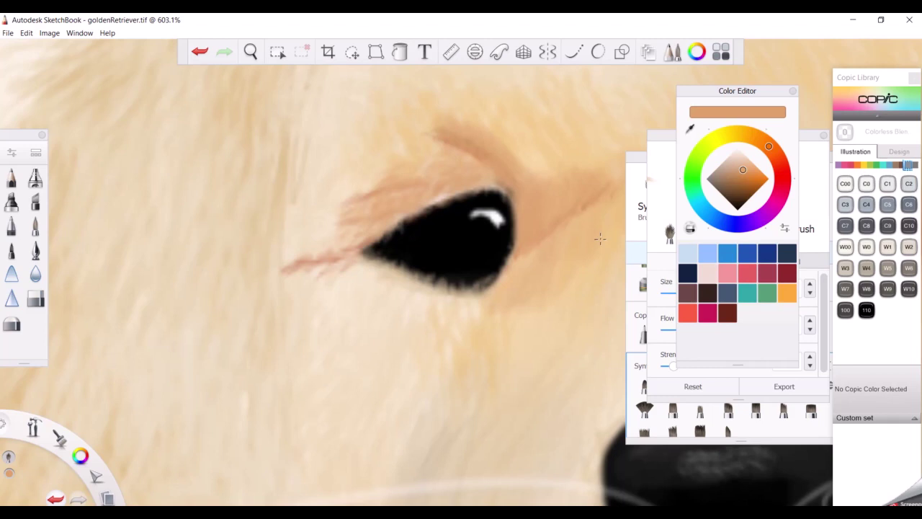
Step: Lighten the left-hand eye's outer corner and upper lid in sampled pale beige at brush size 10.9, and blend the surrounding creases with orange tan
{"action": "left_click", "coordinate": [360, 247], "text": "alt"}
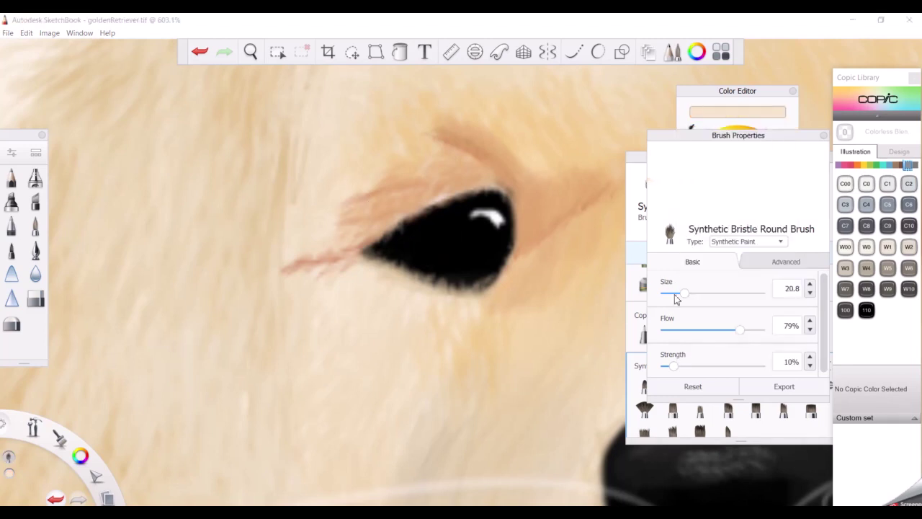
{"action": "mouse_move", "coordinate": [364, 249]}
{"action": "left_mouse_down"}
{"action": "mouse_move", "coordinate": [408, 217]}
{"action": "mouse_move", "coordinate": [355, 263]}
{"action": "mouse_move", "coordinate": [473, 207]}
{"action": "mouse_move", "coordinate": [369, 260]}
{"action": "mouse_move", "coordinate": [422, 289]}
{"action": "mouse_move", "coordinate": [408, 271]}
{"action": "mouse_move", "coordinate": [432, 293]}
{"action": "mouse_move", "coordinate": [508, 273]}
{"action": "left_mouse_up"}
{"action": "key", "text": "ctrl+z"}
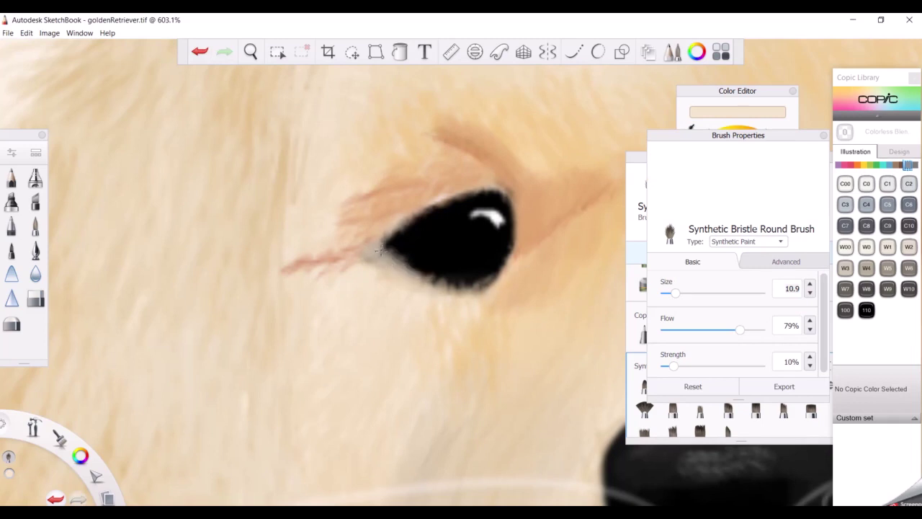
{"action": "mouse_move", "coordinate": [380, 250]}
{"action": "left_mouse_down"}
{"action": "mouse_move", "coordinate": [438, 204]}
{"action": "mouse_move", "coordinate": [512, 193]}
{"action": "mouse_move", "coordinate": [393, 230]}
{"action": "mouse_move", "coordinate": [381, 251]}
{"action": "left_mouse_up"}
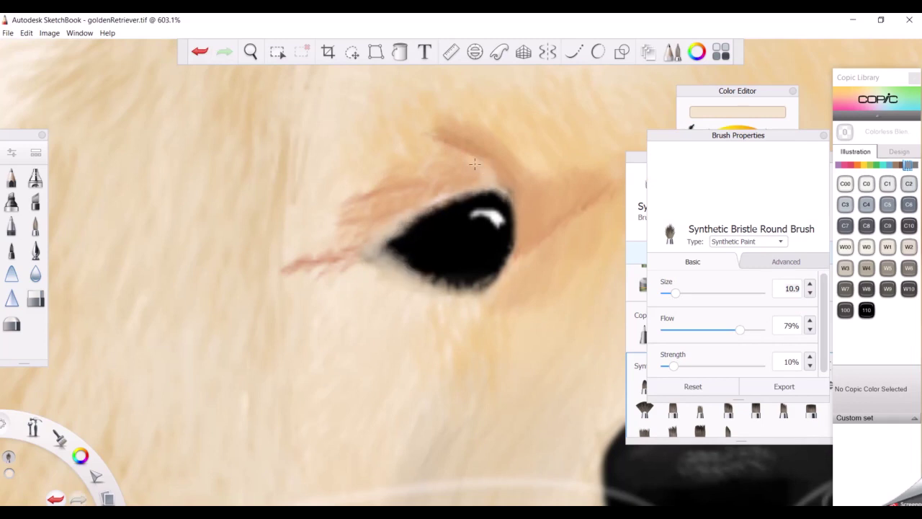
{"action": "left_click_drag", "start_coordinate": [456, 186], "coordinate": [418, 158]}
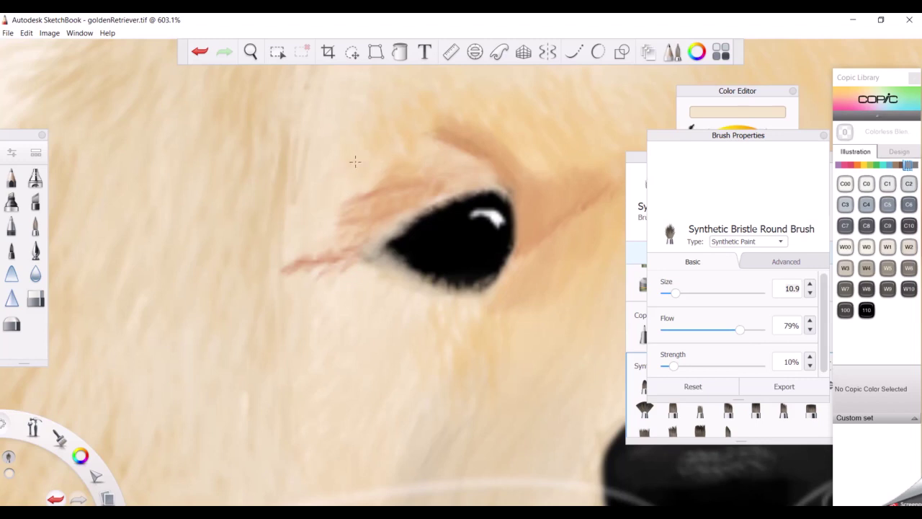
{"action": "left_click", "coordinate": [432, 199], "text": "alt"}
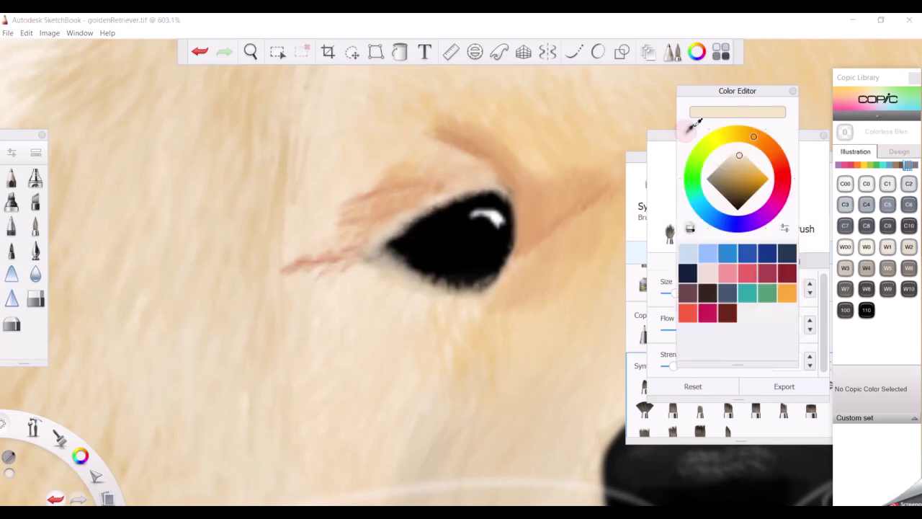
{"action": "mouse_move", "coordinate": [352, 211]}
{"action": "left_mouse_down"}
{"action": "mouse_move", "coordinate": [369, 234]}
{"action": "mouse_move", "coordinate": [320, 274]}
{"action": "left_mouse_up"}
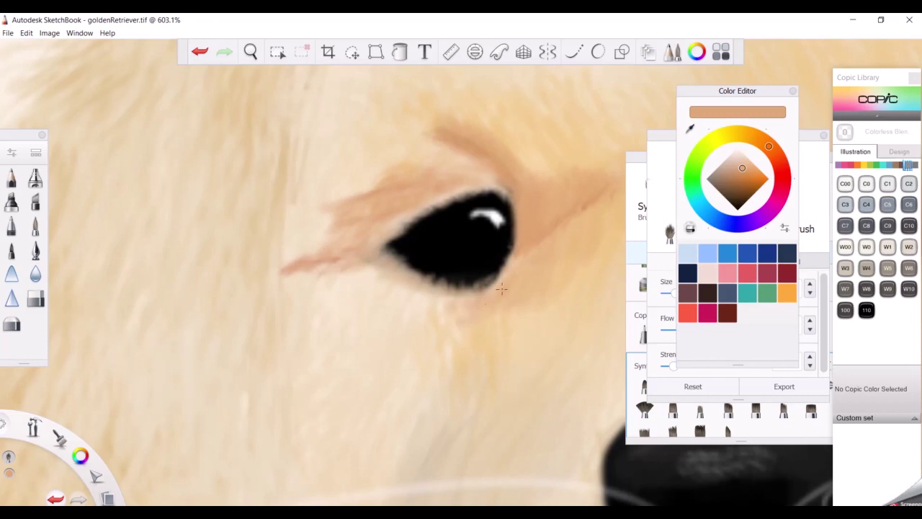
Step: Try grey nostril shading on both sides of the nose in Copic 100 Black, and undo the strokes
{"action": "scroll", "coordinate": [432, 380], "scroll_direction": "down", "scroll_amount": 10}
{"action": "scroll", "coordinate": [454, 406], "scroll_direction": "up", "scroll_amount": 10}
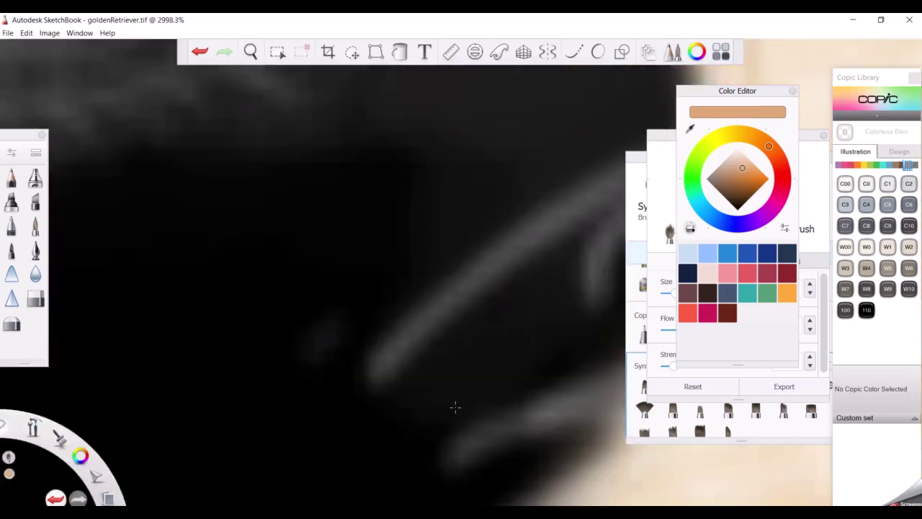
{"action": "left_click", "coordinate": [457, 317], "text": "alt"}
{"action": "left_click", "coordinate": [366, 284], "text": "alt"}
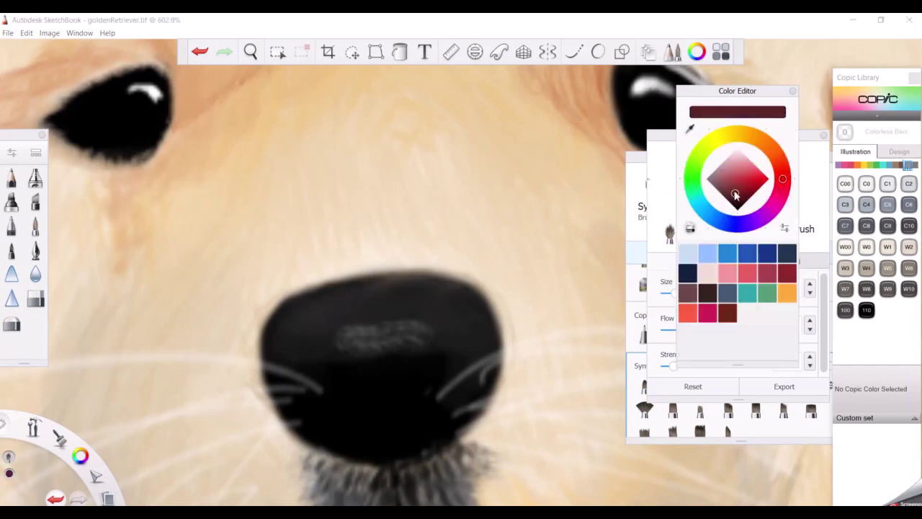
{"action": "left_click", "coordinate": [350, 303], "text": "alt"}
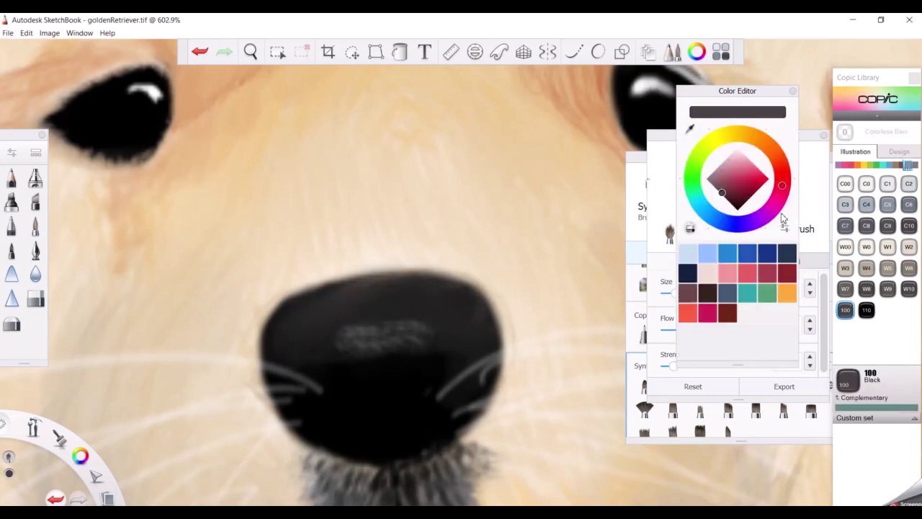
{"action": "key", "text": "p"}
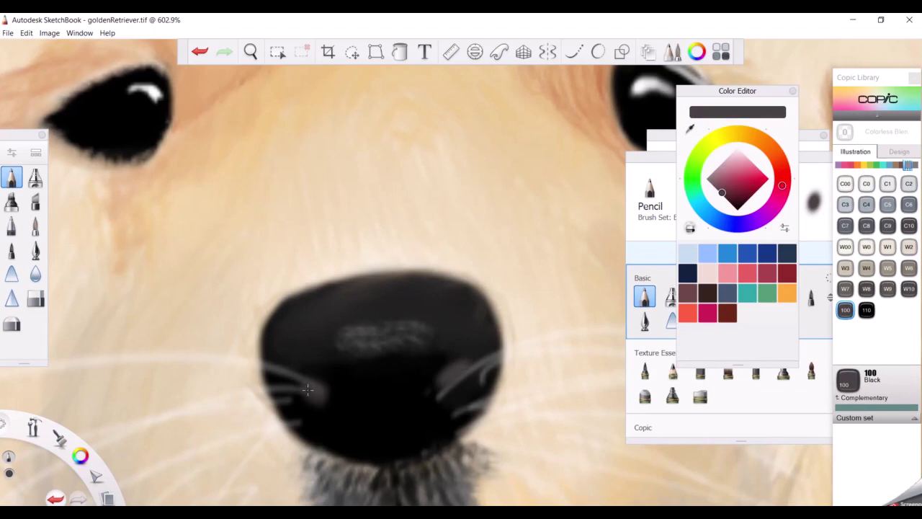
{"action": "left_click", "coordinate": [308, 389], "text": "alt"}
{"action": "key", "text": "ctrl+z"}
{"action": "key", "text": "ctrl+z"}
{"action": "key", "text": "ctrl+z"}
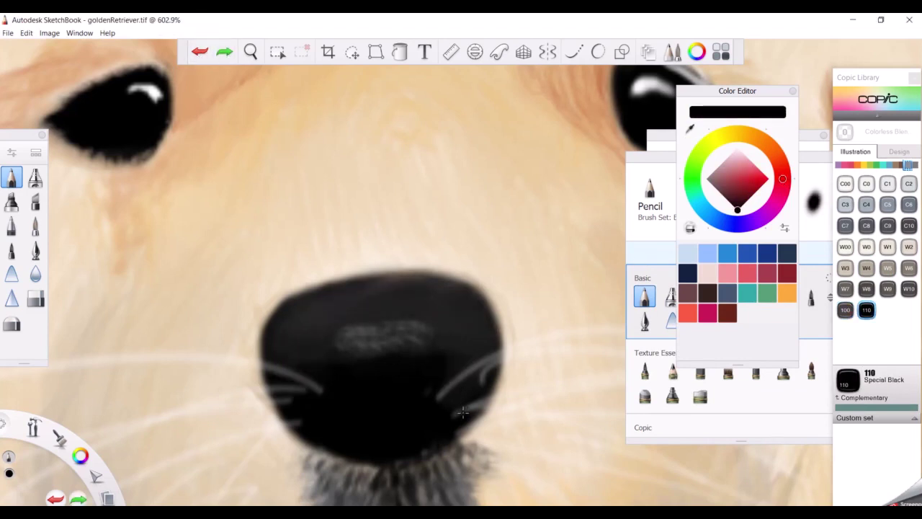
Step: Retry the nostril patches in Copic 100 Black with the Pencil, and step back through the strokes
{"action": "left_click", "coordinate": [463, 412], "text": "alt"}
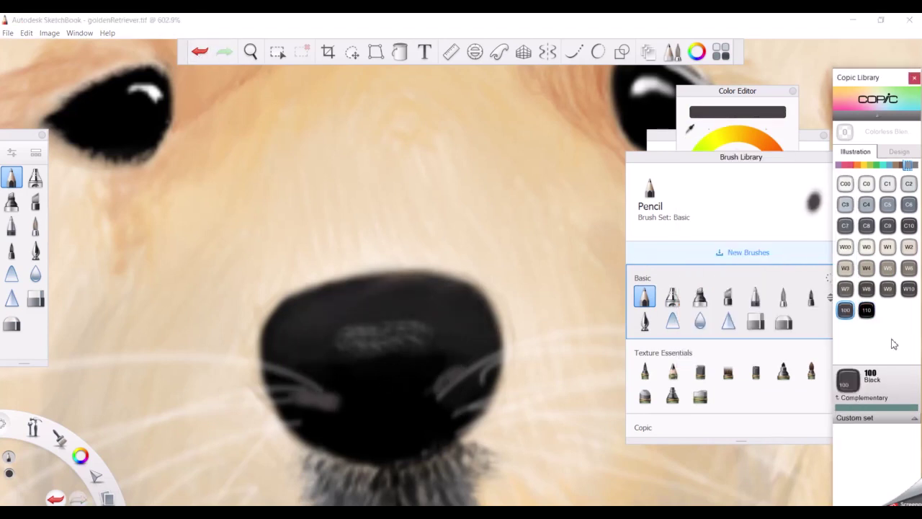
{"action": "left_click", "coordinate": [737, 111]}
{"action": "key", "text": "ctrl+z"}
{"action": "left_click", "coordinate": [223, 51]}
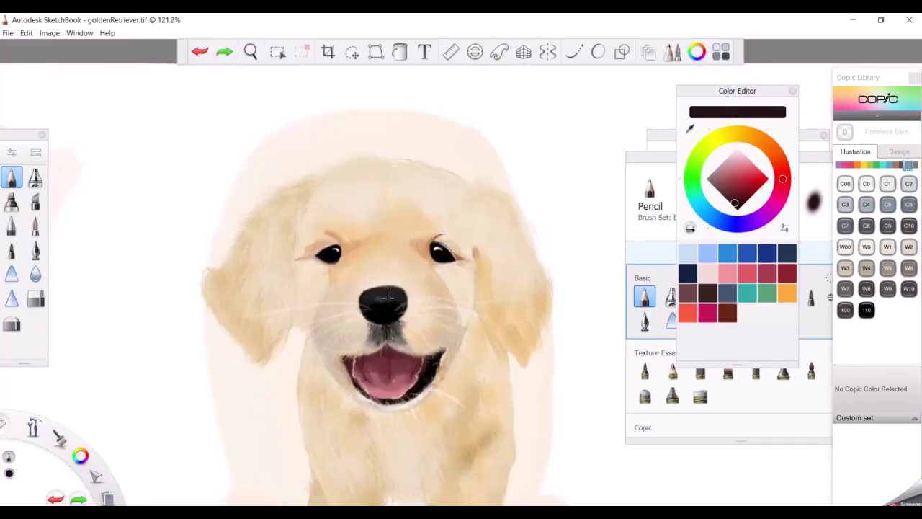
Step: Shade the right-hand edge of the puppy's body and front leg in orange tan with the Synthetic Bristle Round Brush at 49% strength
{"action": "scroll", "coordinate": [352, 290], "scroll_direction": "down", "scroll_amount": 5}
{"action": "scroll", "coordinate": [411, 206], "scroll_direction": "up", "scroll_amount": 3}
{"action": "scroll", "coordinate": [527, 218], "scroll_direction": "down", "scroll_amount": 2}
{"action": "left_click_drag", "start_coordinate": [526, 218], "coordinate": [490, 81]}
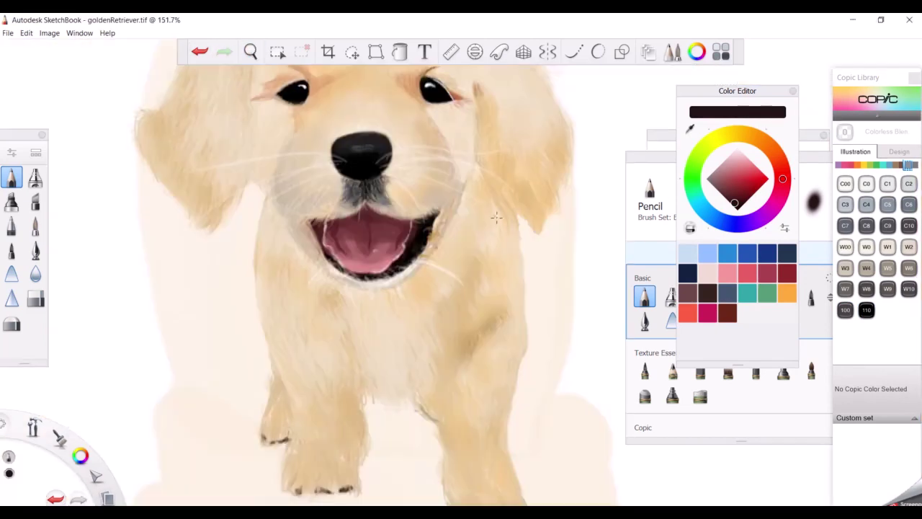
{"action": "left_click", "coordinate": [524, 324], "text": "alt"}
{"action": "scroll", "coordinate": [697, 220], "scroll_direction": "down", "scroll_amount": 2}
{"action": "scroll", "coordinate": [735, 324], "scroll_direction": "down", "scroll_amount": 1}
{"action": "double_click", "coordinate": [783, 351]}
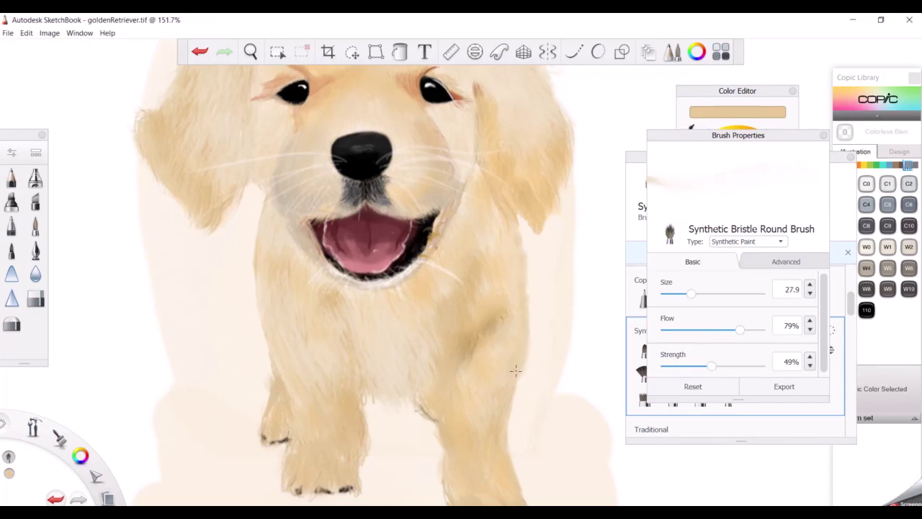
{"action": "left_click", "coordinate": [626, 186]}
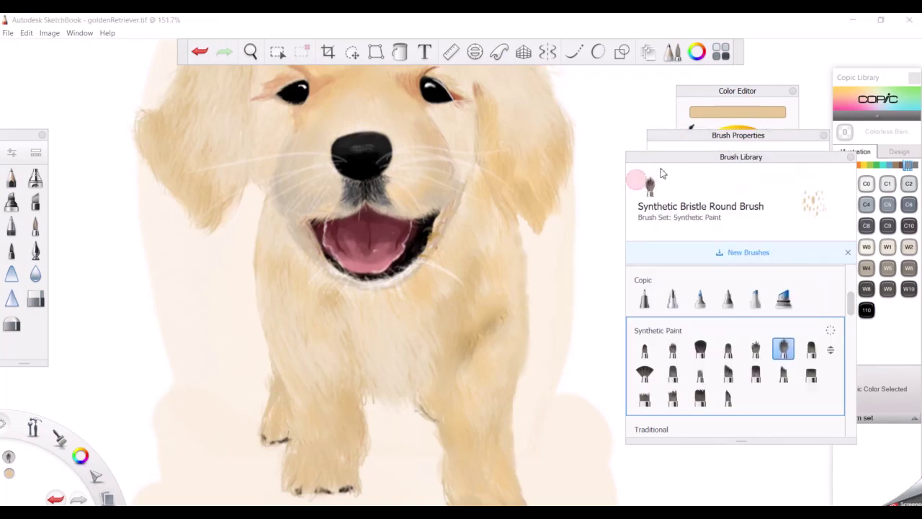
{"action": "left_click", "coordinate": [737, 101]}
{"action": "left_click", "coordinate": [520, 369], "text": "alt"}
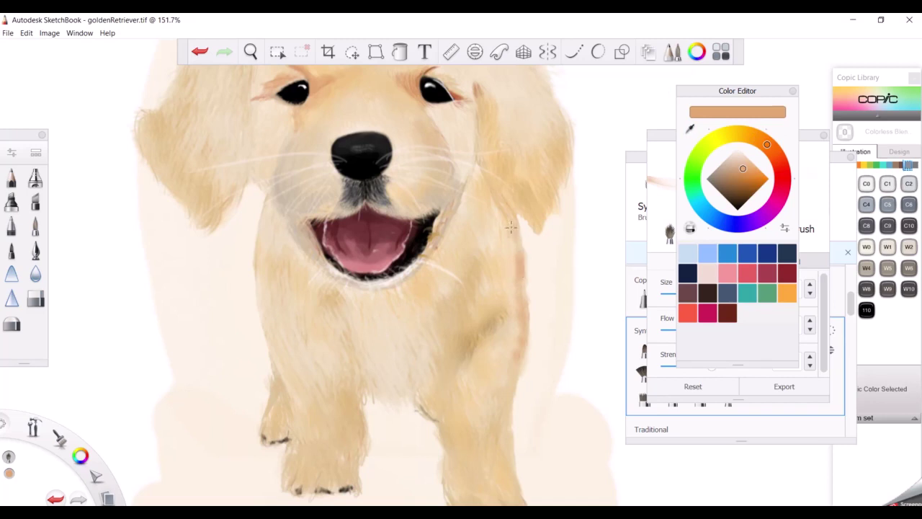
{"action": "scroll", "coordinate": [517, 294], "scroll_direction": "down", "scroll_amount": 5}
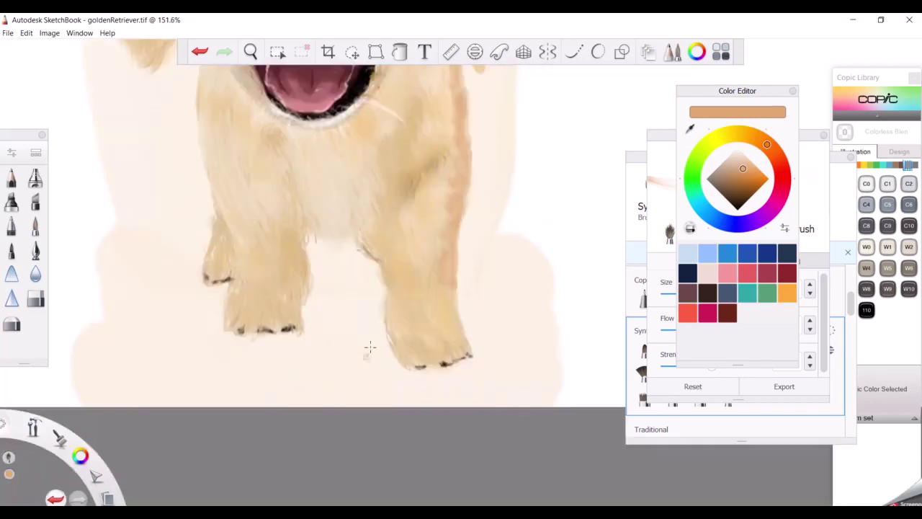
Step: Cover the white background and the test colour swatches around the puppy in pale cream, using an enlarged basic Paintbrush
{"action": "scroll", "coordinate": [276, 252], "scroll_direction": "up", "scroll_amount": 5}
{"action": "left_click", "coordinate": [652, 308]}
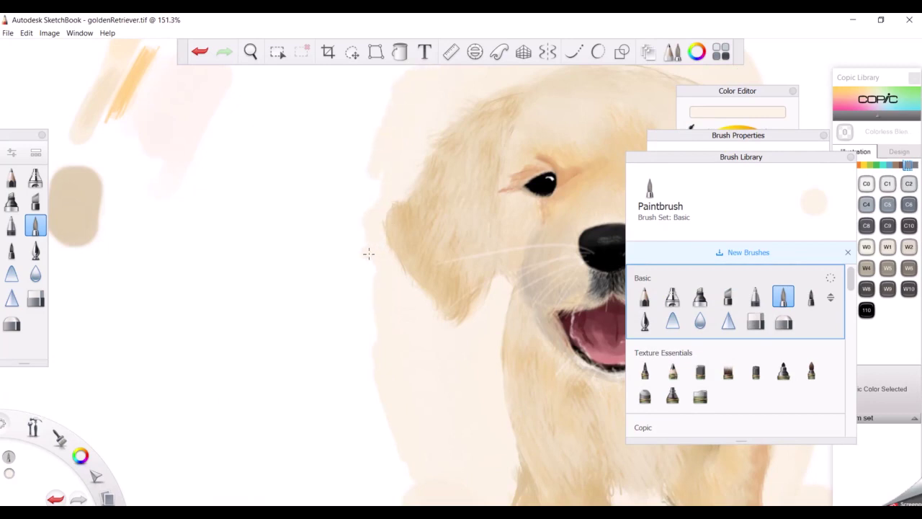
{"action": "left_click", "coordinate": [766, 137]}
{"action": "mouse_move", "coordinate": [681, 292]}
{"action": "left_mouse_down"}
{"action": "mouse_move", "coordinate": [669, 298]}
{"action": "mouse_move", "coordinate": [708, 292]}
{"action": "left_mouse_up"}
{"action": "mouse_move", "coordinate": [339, 404]}
{"action": "left_mouse_down"}
{"action": "mouse_move", "coordinate": [419, 71]}
{"action": "mouse_move", "coordinate": [339, 425]}
{"action": "mouse_move", "coordinate": [144, 497]}
{"action": "mouse_move", "coordinate": [216, 87]}
{"action": "mouse_move", "coordinate": [194, 158]}
{"action": "left_mouse_up"}
{"action": "key", "text": "f"}
{"action": "left_click", "coordinate": [193, 158]}
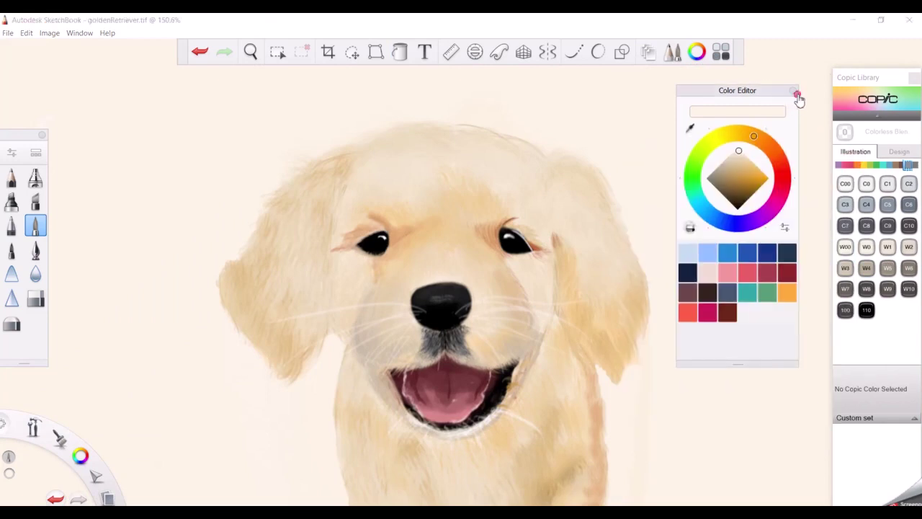
Step: Close the Color Editor and Copic Library and frame the whole puppy in the view
{"action": "left_click", "coordinate": [797, 94]}
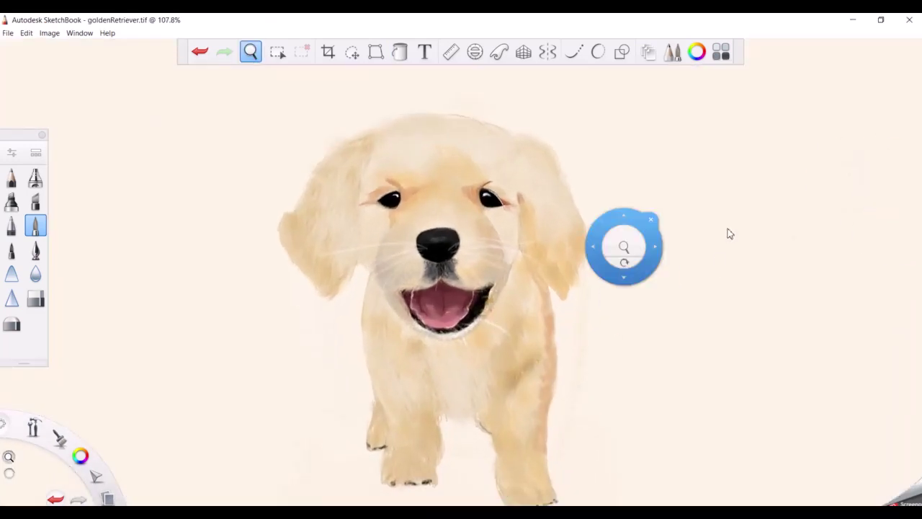
{"action": "left_click_drag", "start_coordinate": [728, 232], "coordinate": [907, 134]}
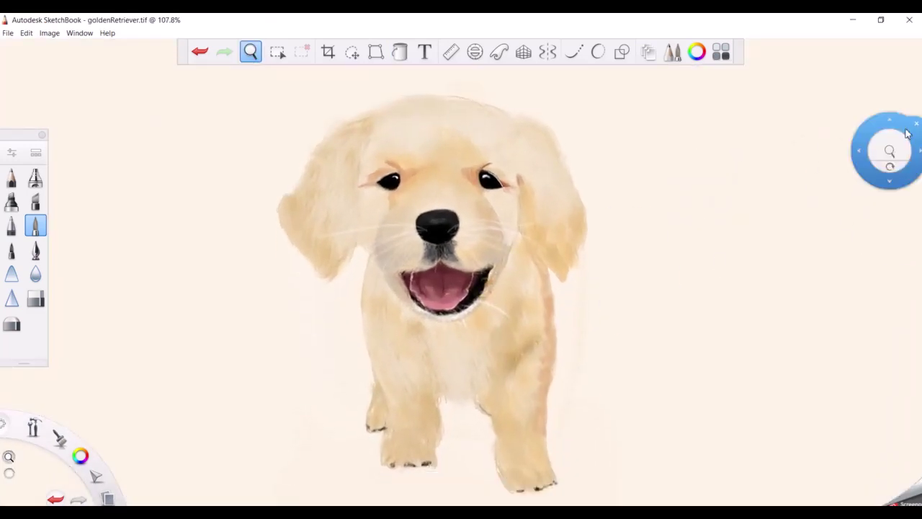